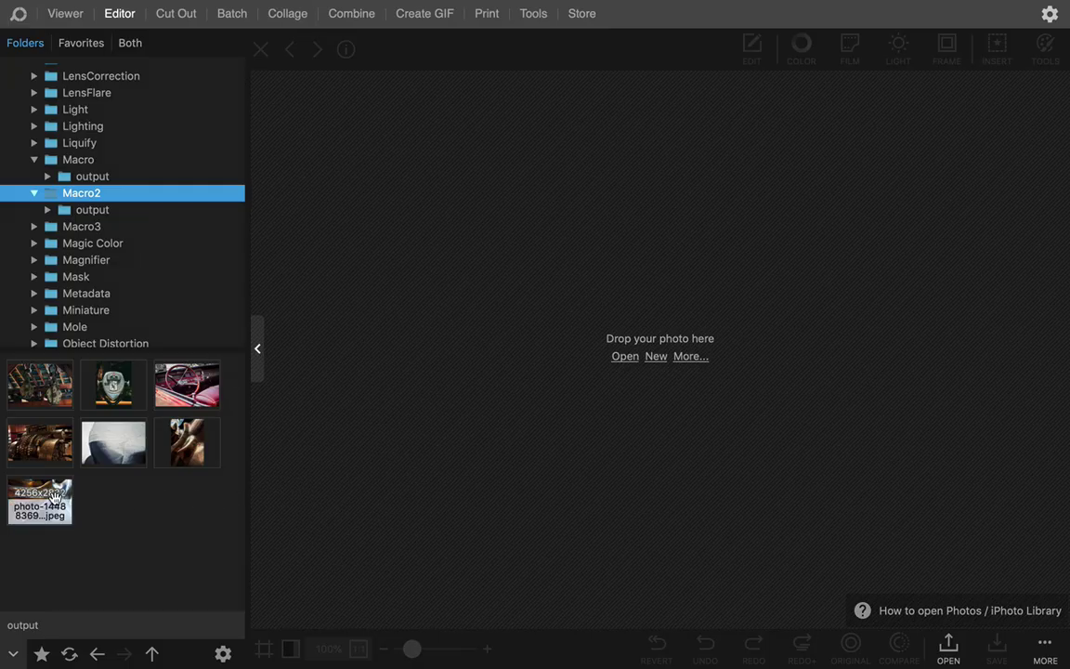
double_click(53, 497)
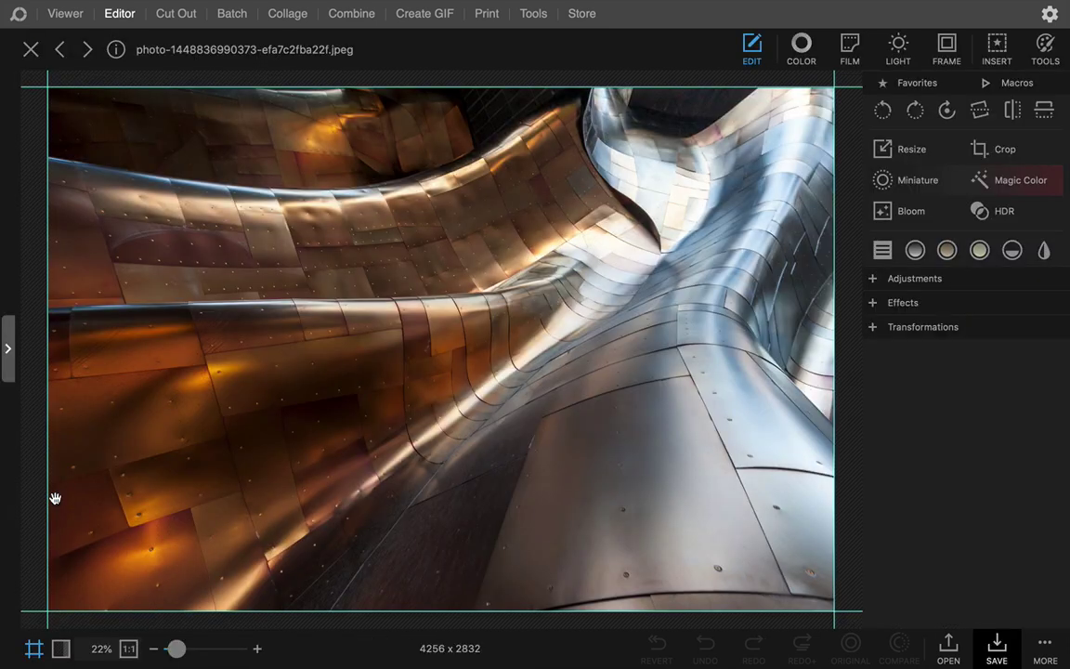
- Apply Surrealistic at strength 90 with Brightness 42, keeping HDR and Preserve Color on
left_click(931, 282)
left_click(999, 336)
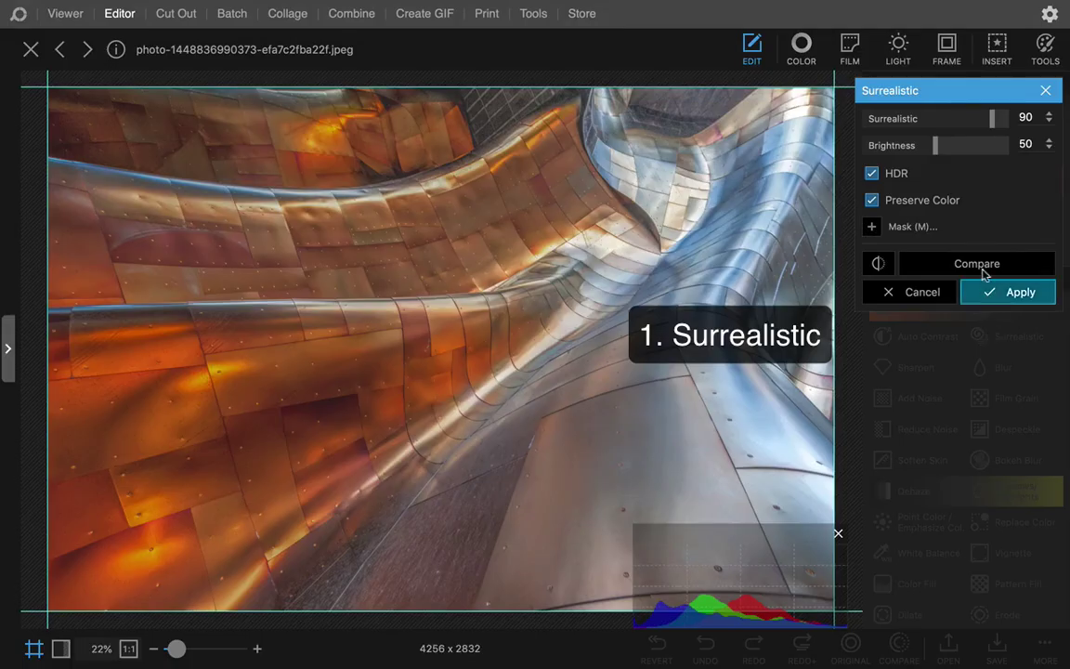
left_click_drag(930, 147, 926, 147)
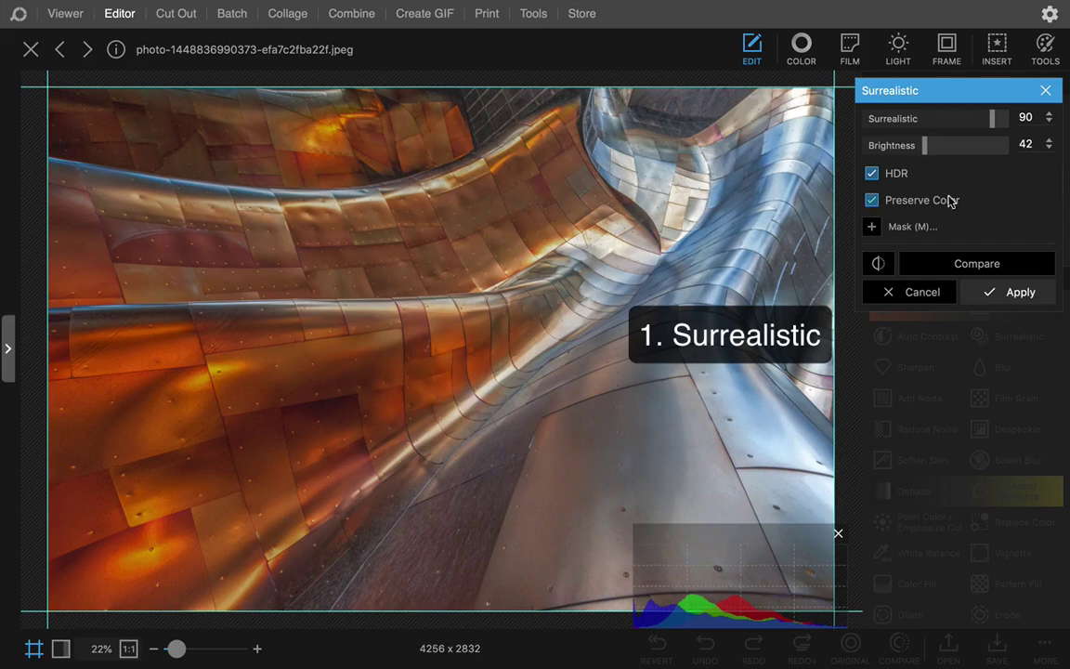
left_click(990, 292)
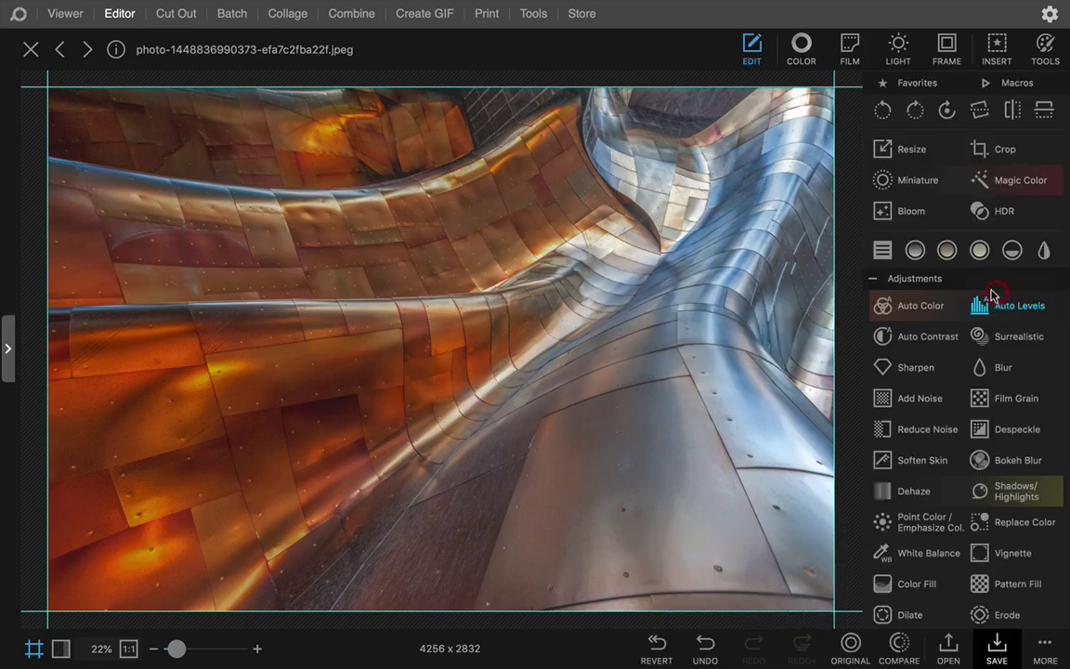
- Apply HDR with Amount raised to about 55, Radius 100 and HDR Vibrance 50
left_click(992, 211)
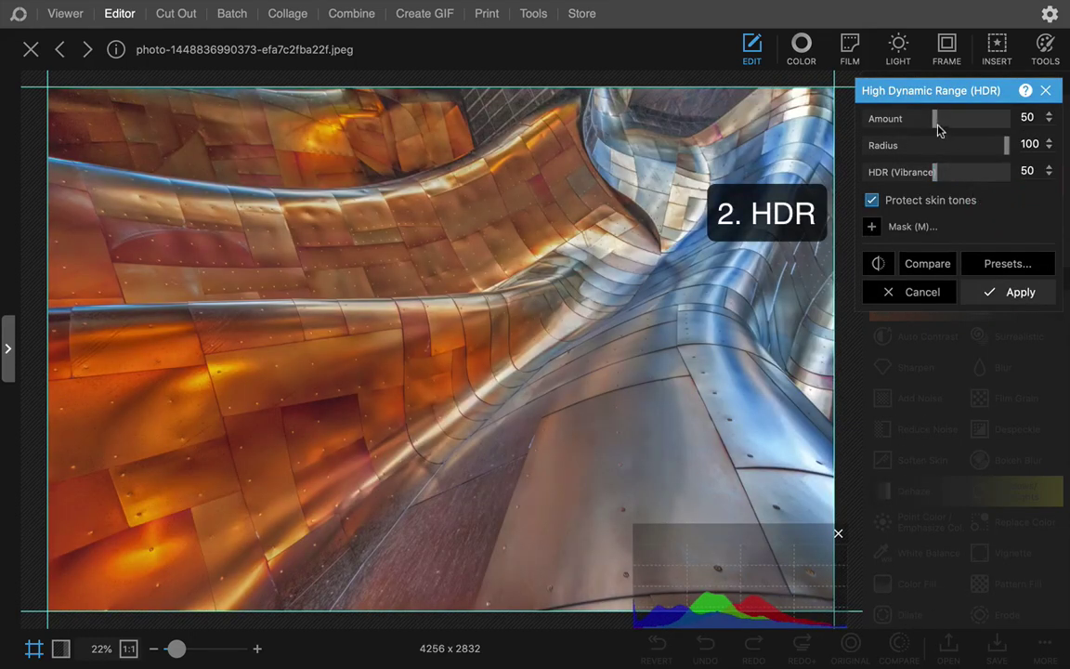
left_click_drag(933, 121, 944, 125)
left_click(986, 291)
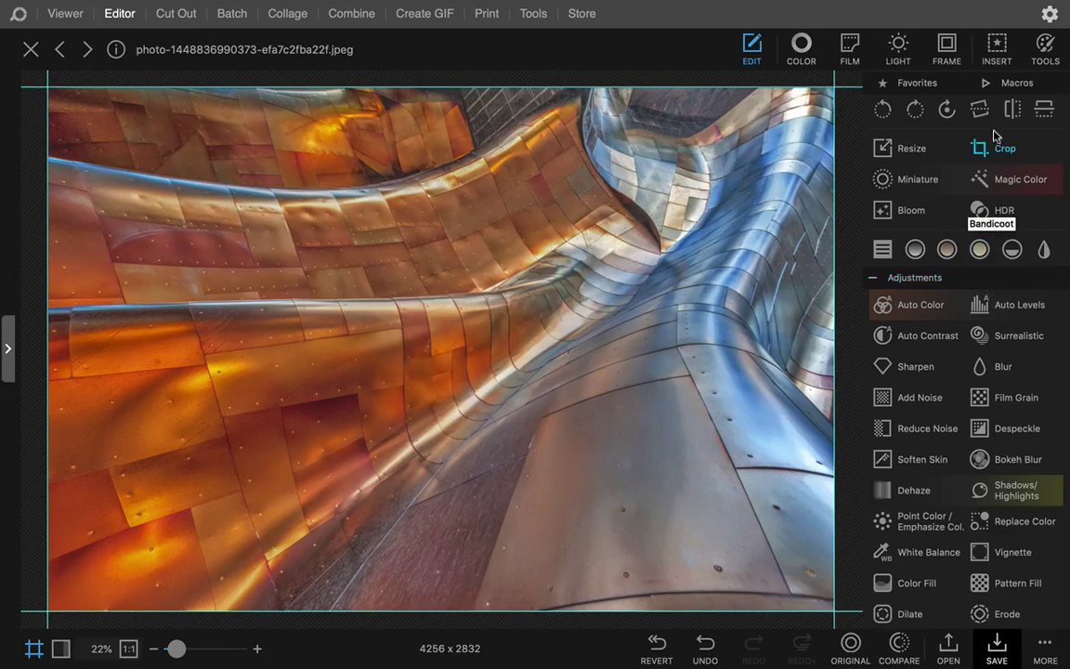
- Save the Surrealistic and HDR filters as the macro file 'surreal+hdr' in the macros folder
left_click(998, 85)
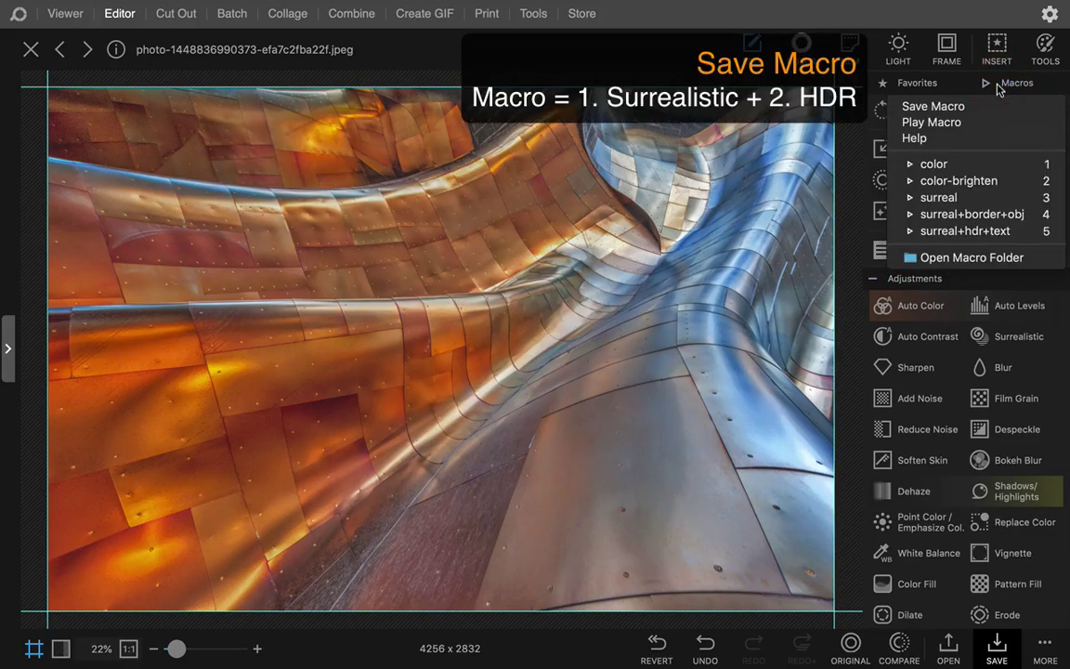
left_click(983, 108)
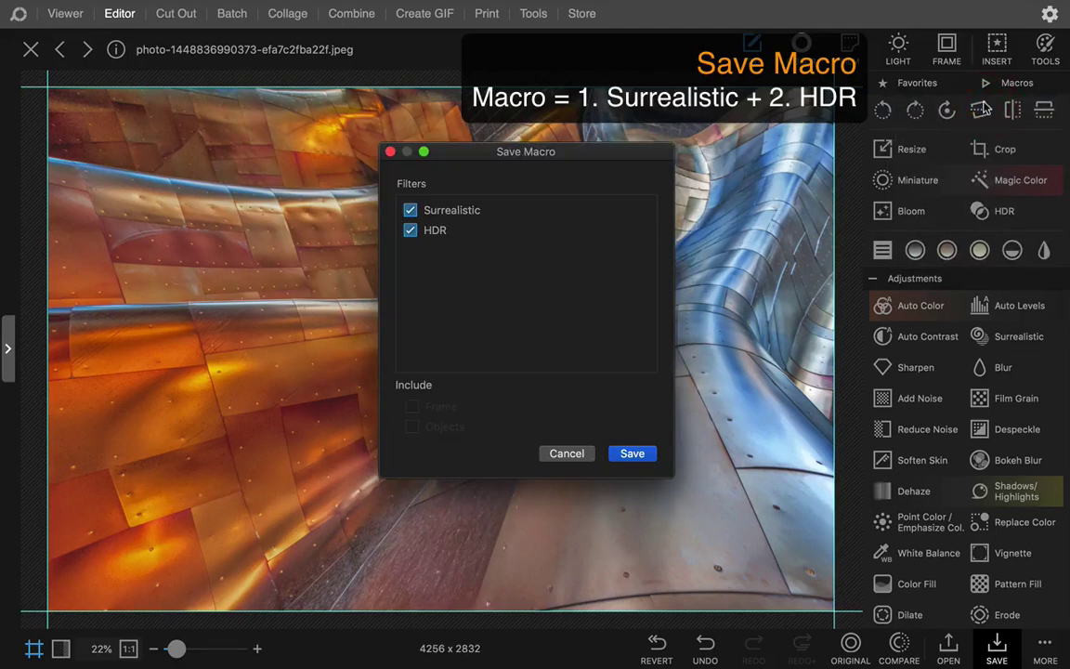
left_click(632, 453)
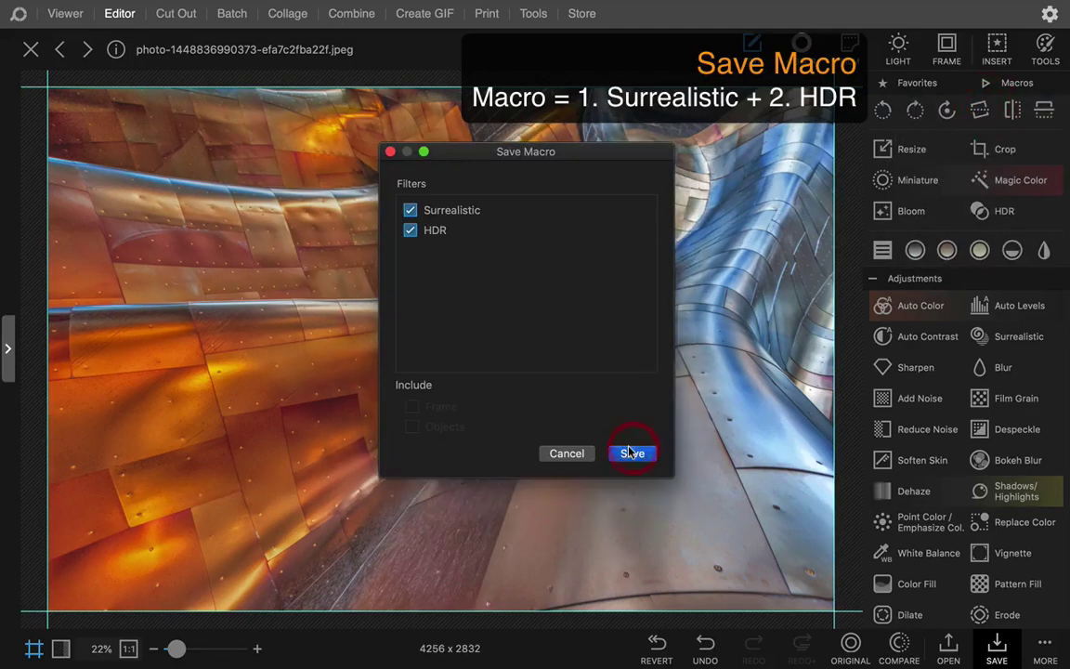
type("surreal+hdr")
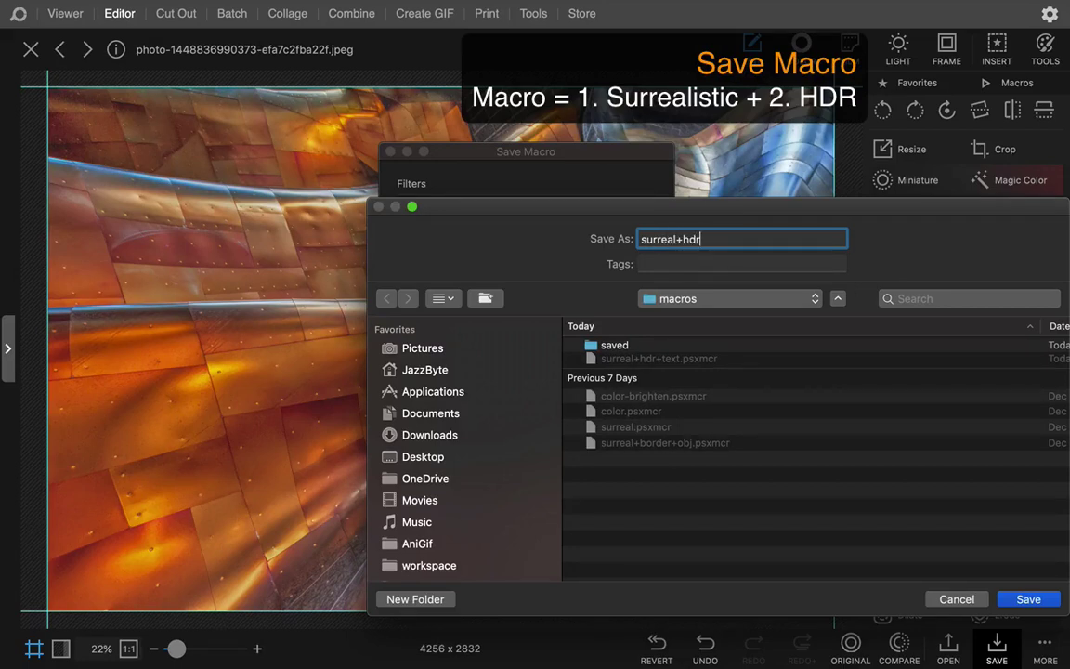
left_click(1031, 599)
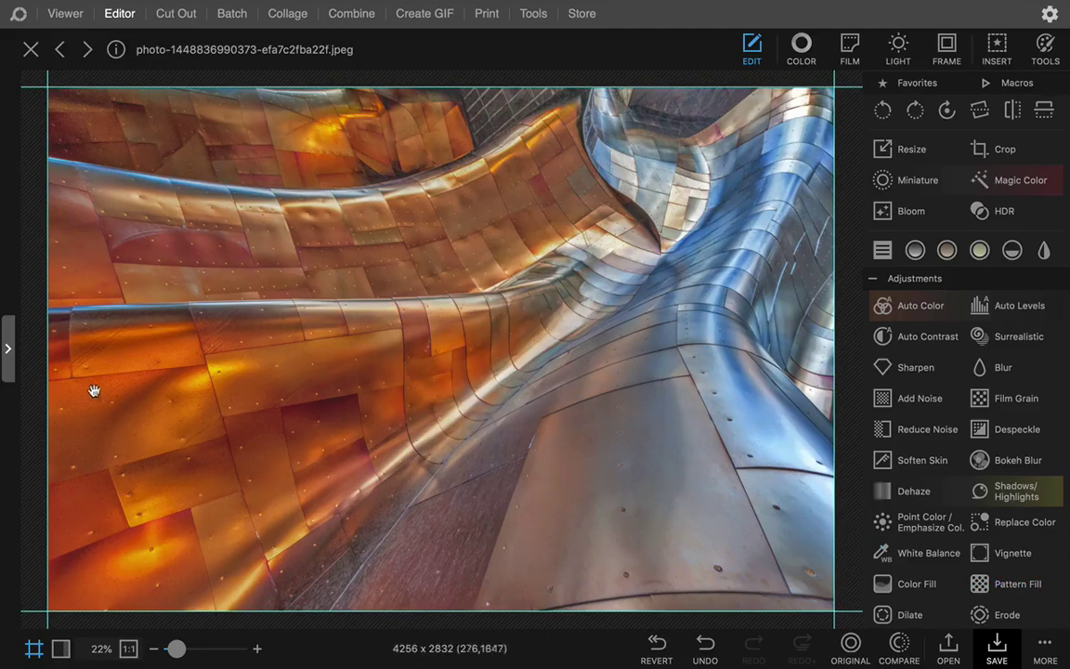
- Open the portrait metal facade photo from the output folder, discarding the current edits
left_click(7, 362)
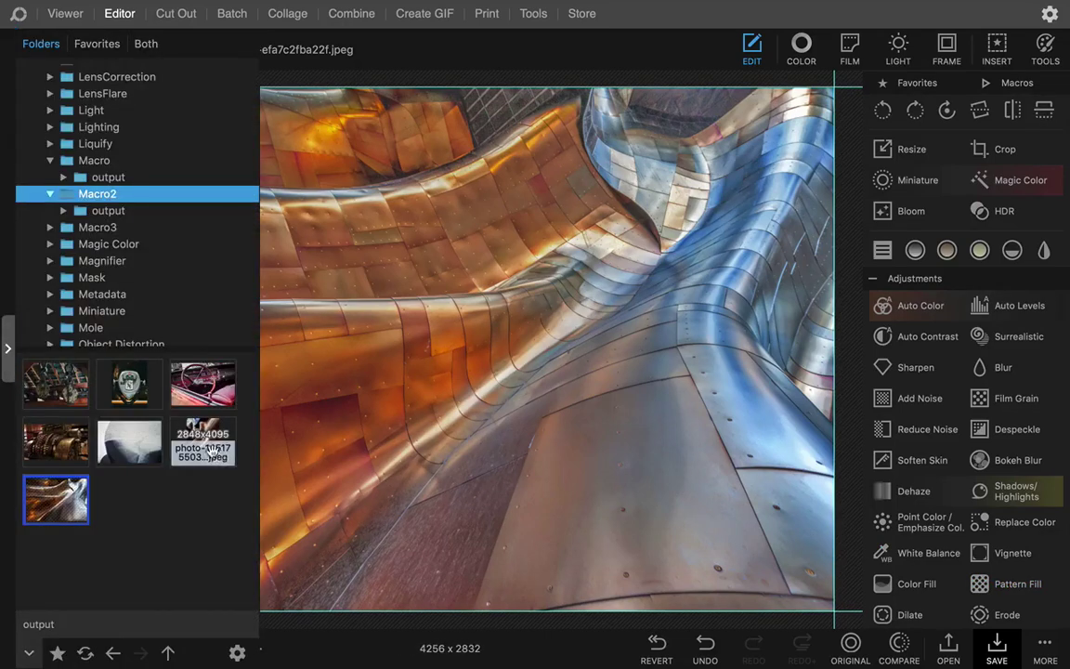
left_click(202, 442)
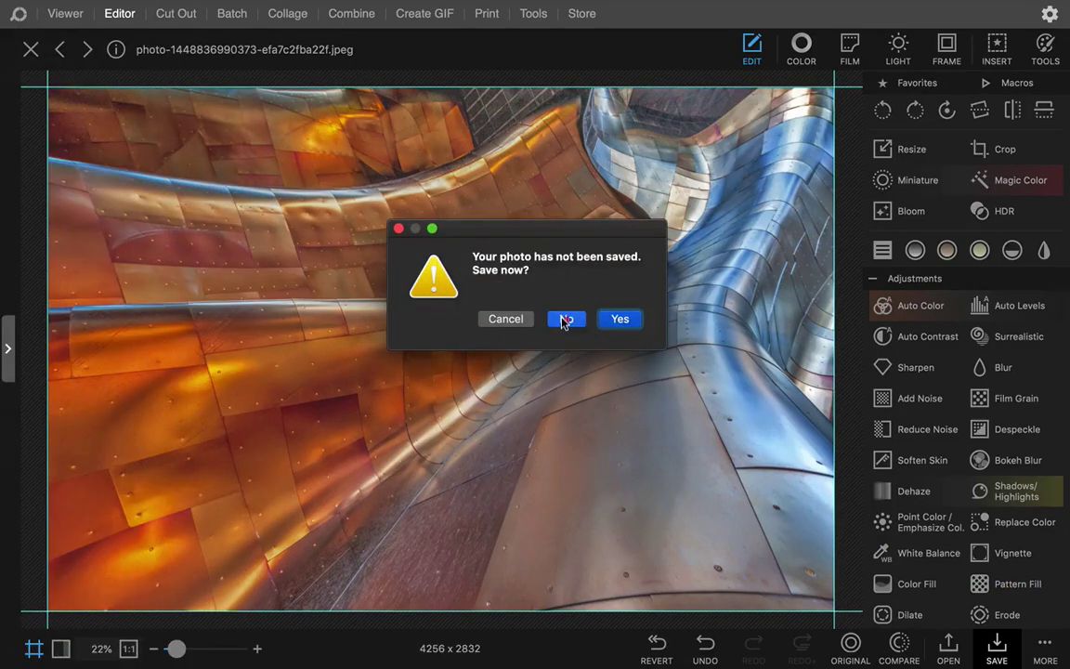
left_click(566, 319)
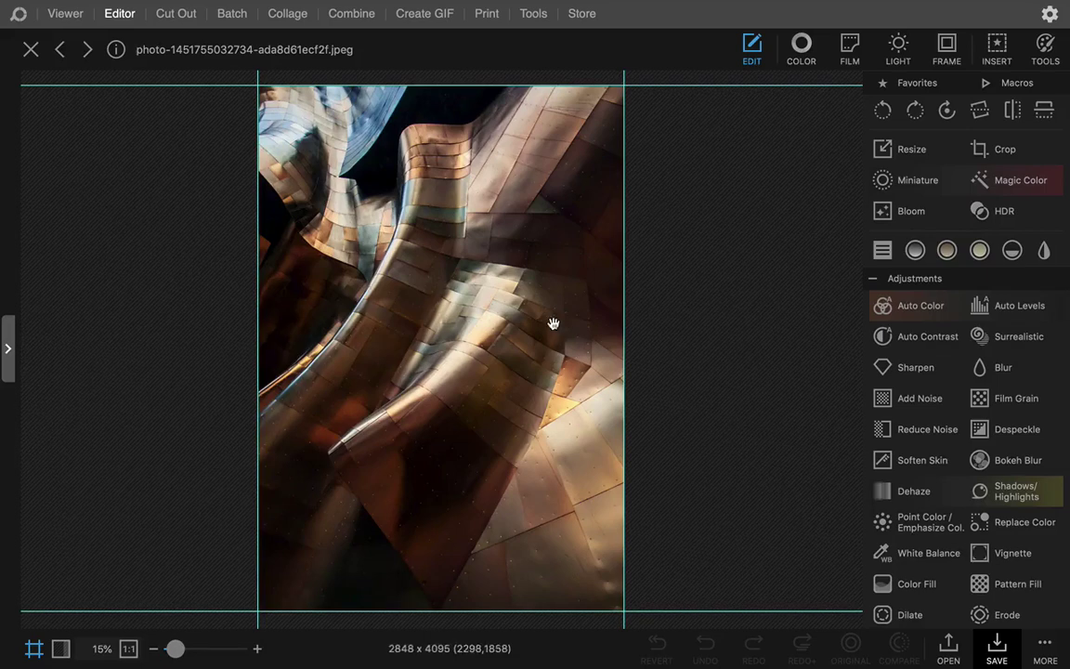
- Play the surreal+hdr macro on the portrait facade photo
left_click(1014, 88)
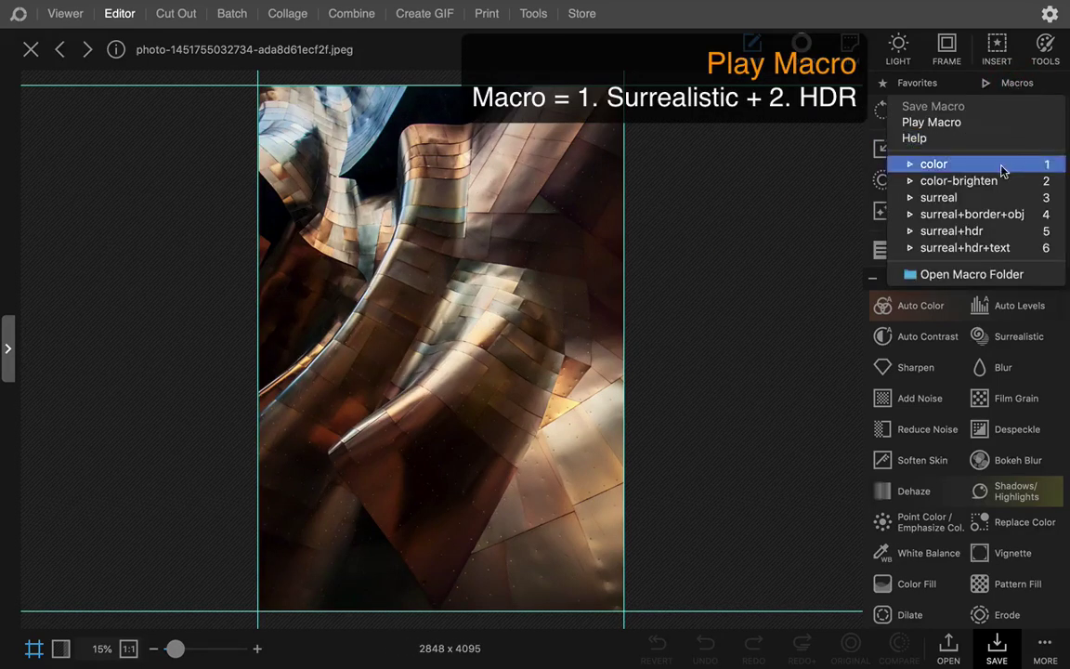
left_click(1004, 231)
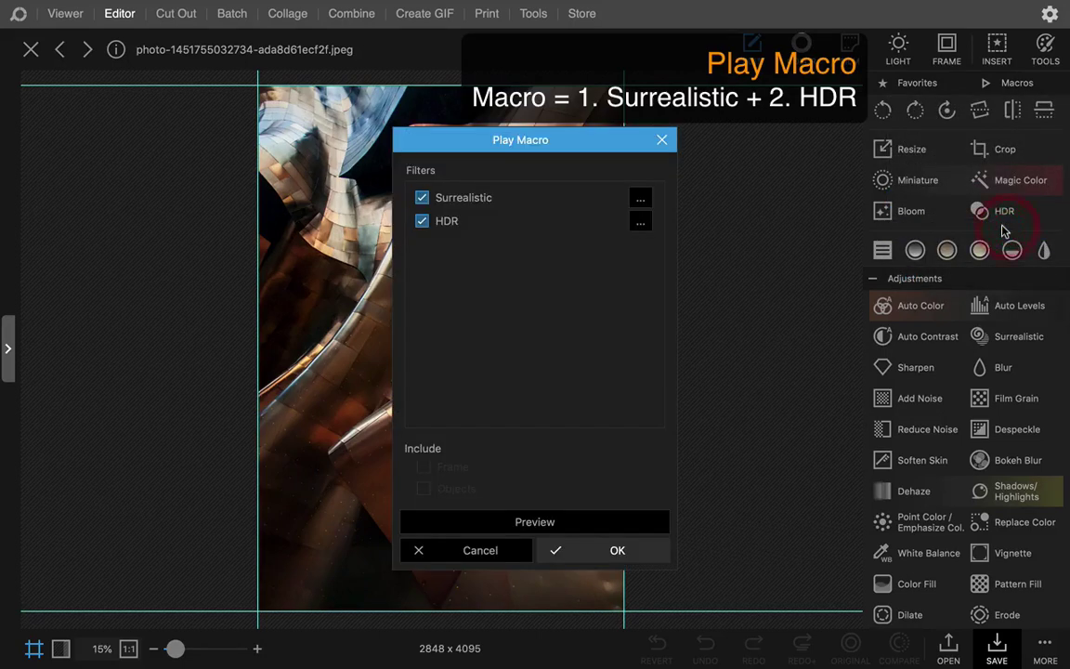
left_click(607, 551)
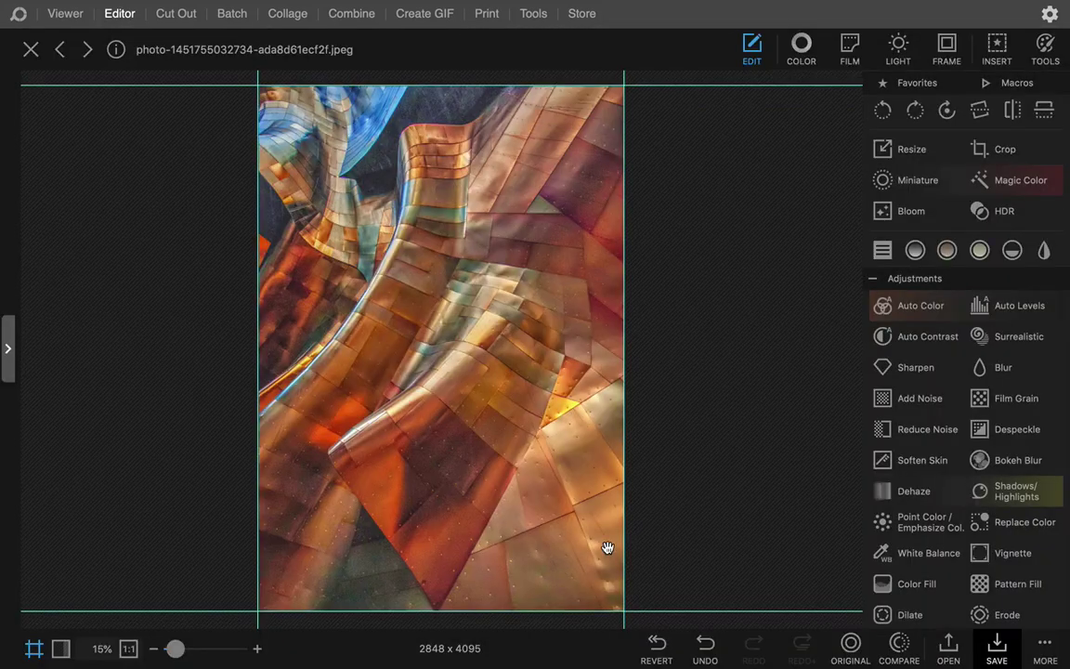
left_click(6, 364)
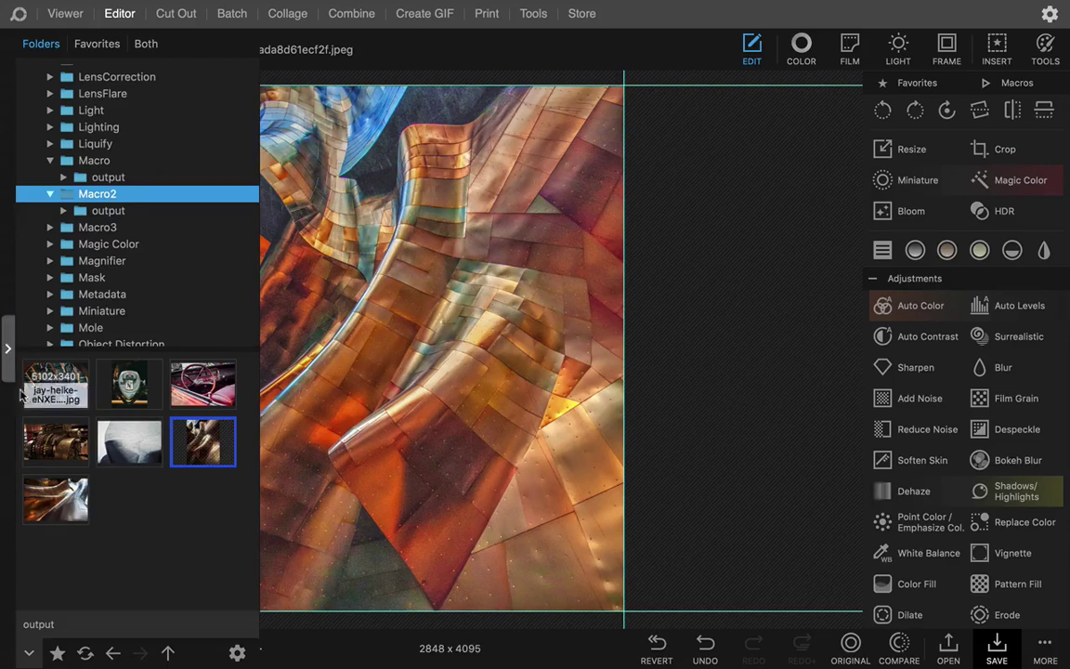
- Open the cash register photo without saving, and load surreal+hdr.psxmcr for playing
double_click(39, 389)
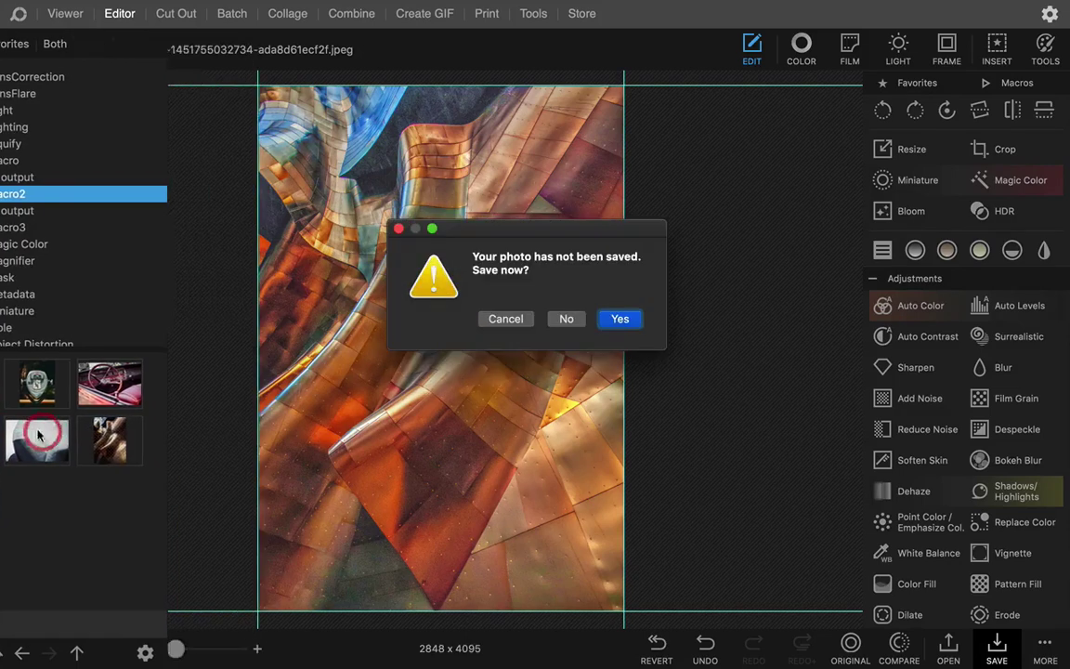
left_click(559, 318)
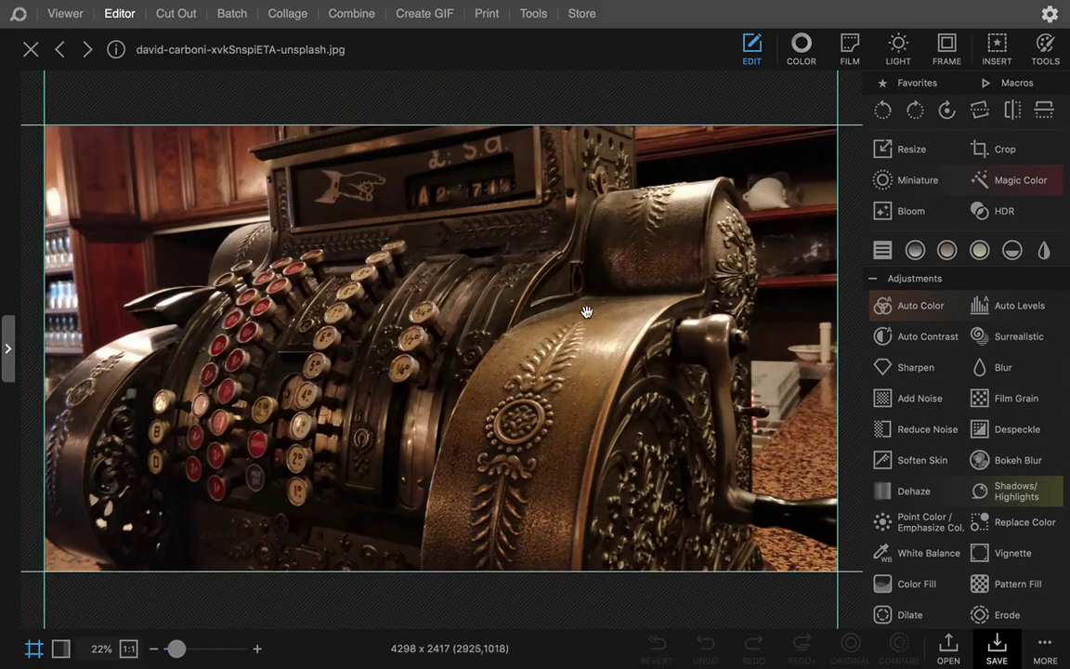
left_click(1002, 83)
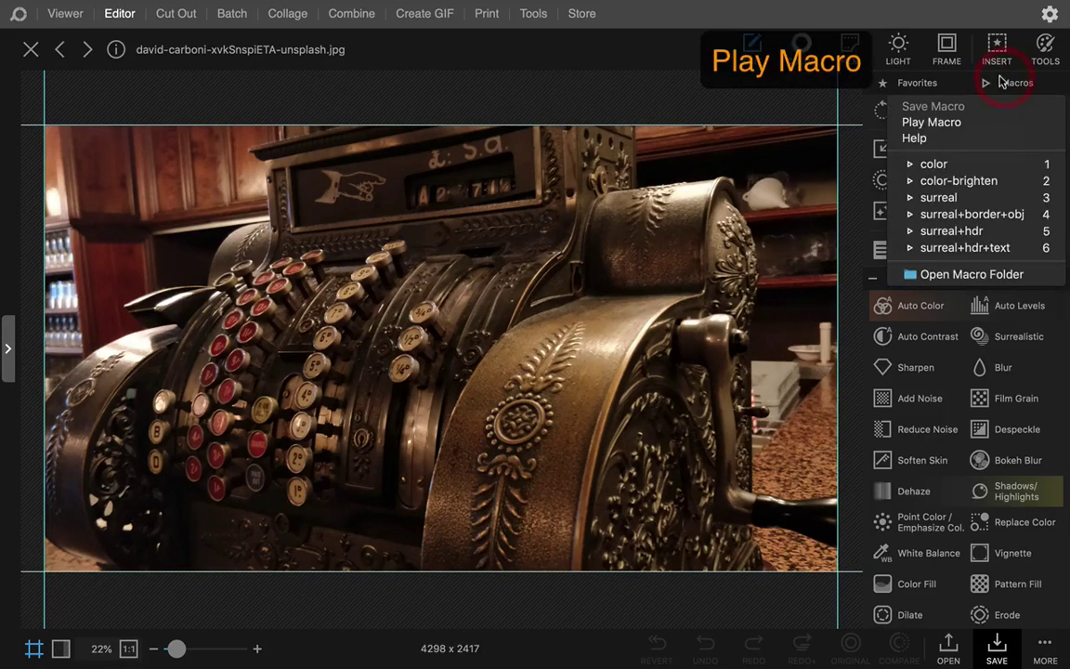
left_click(1001, 123)
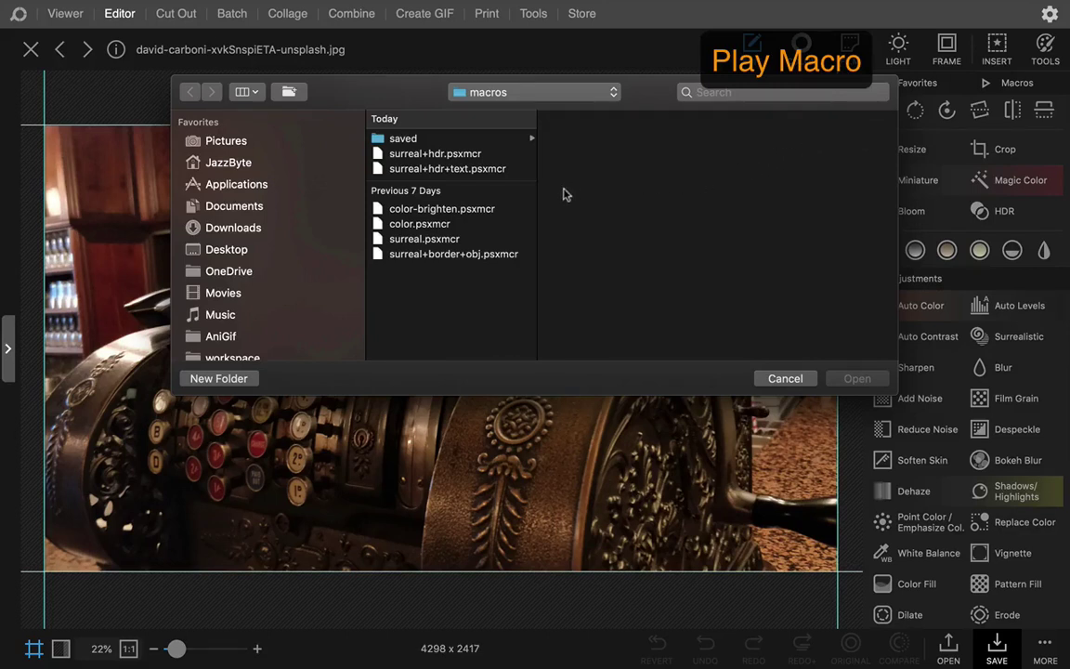
left_click(449, 155)
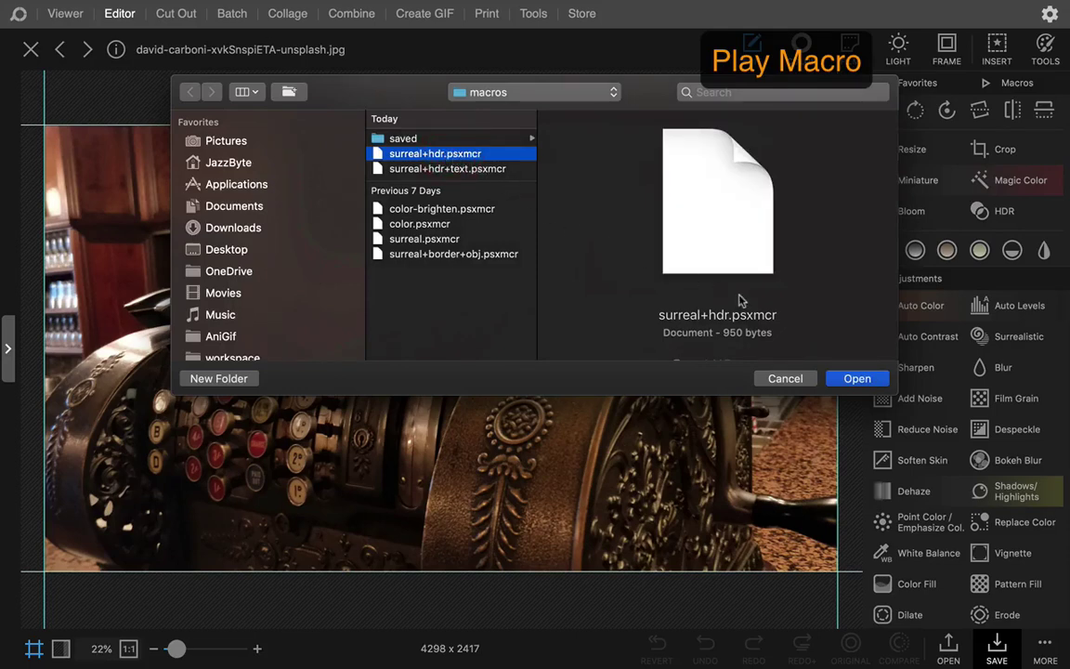
left_click(855, 379)
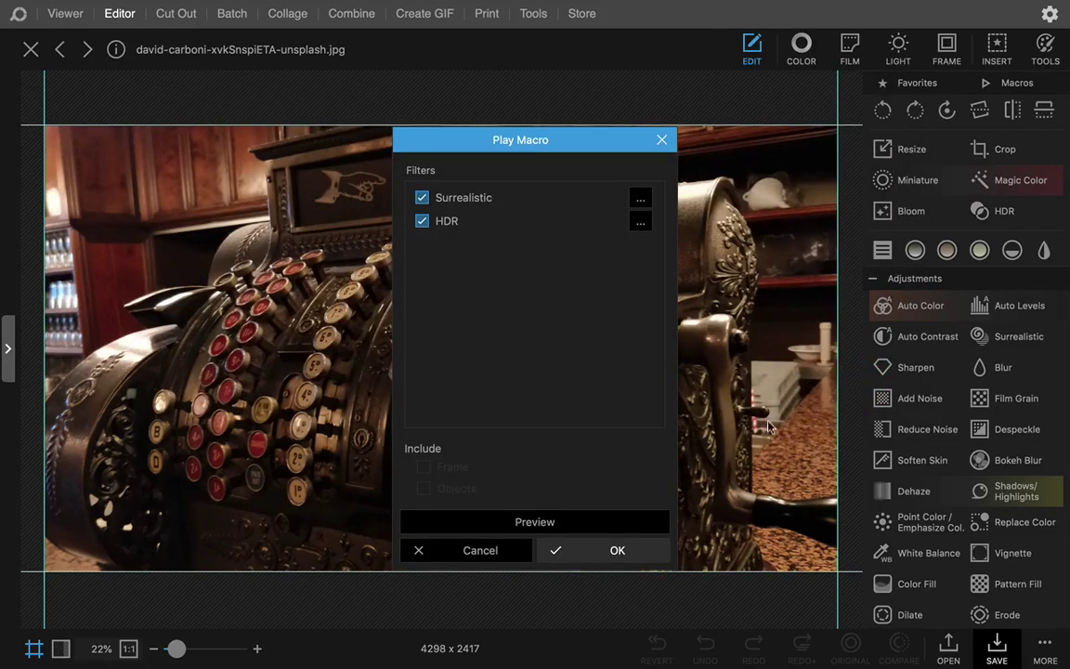
- Raise the macro's Surrealistic strength to 94
left_click(640, 198)
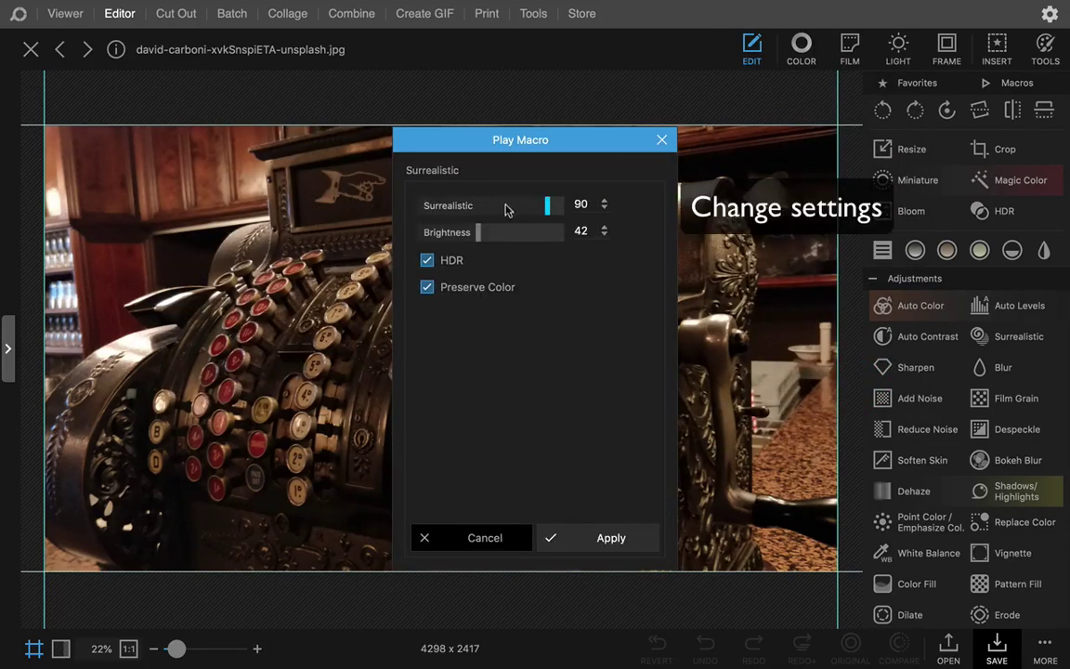
left_click_drag(548, 207, 555, 206)
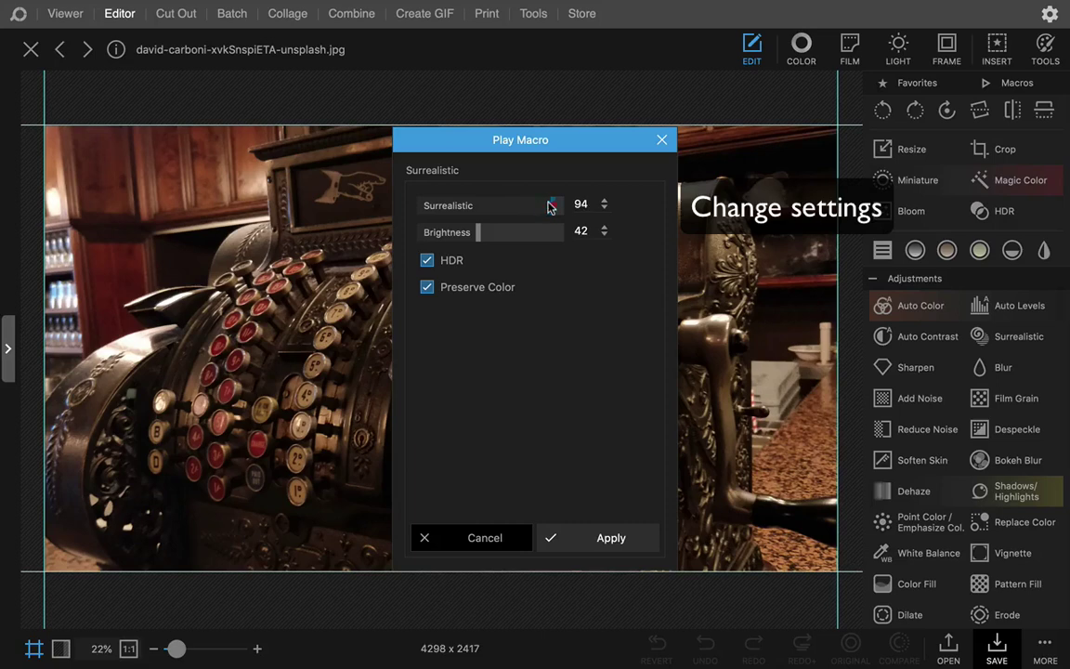
left_click(578, 529)
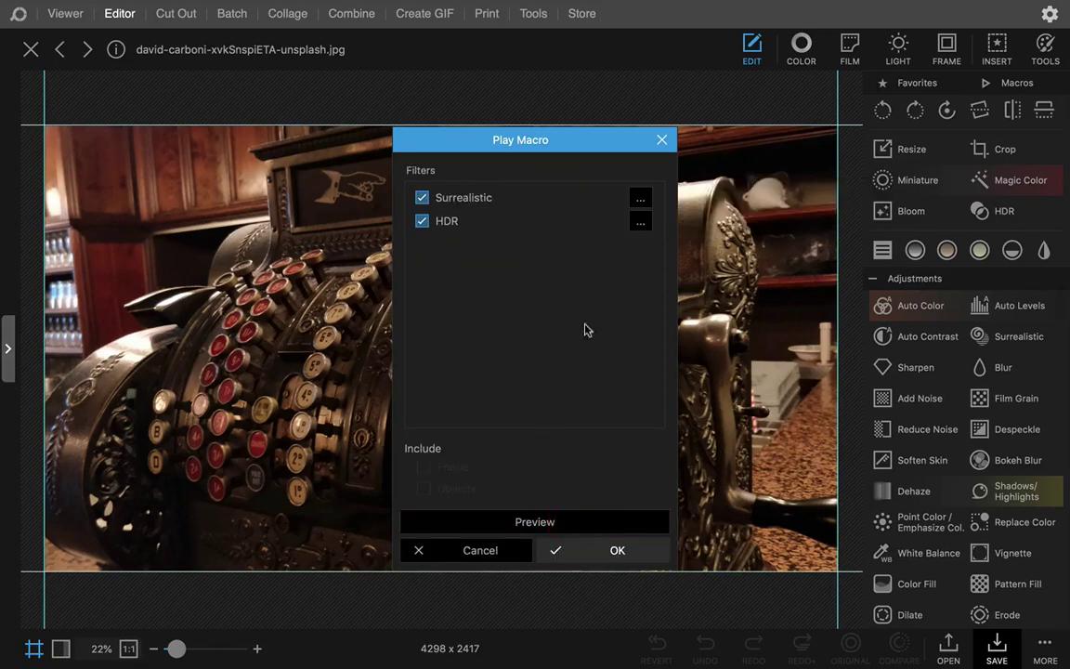
- Lower the macro's HDR Amount to 51 and run it on the cash register photo
left_click(637, 223)
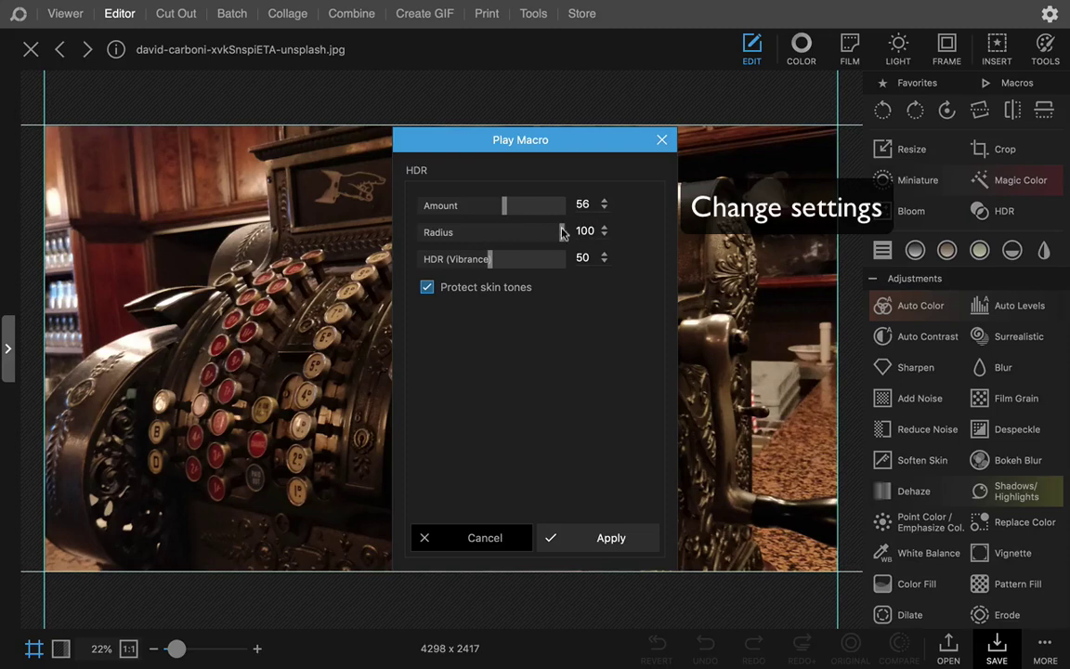
left_click_drag(502, 210, 489, 210)
left_click(577, 531)
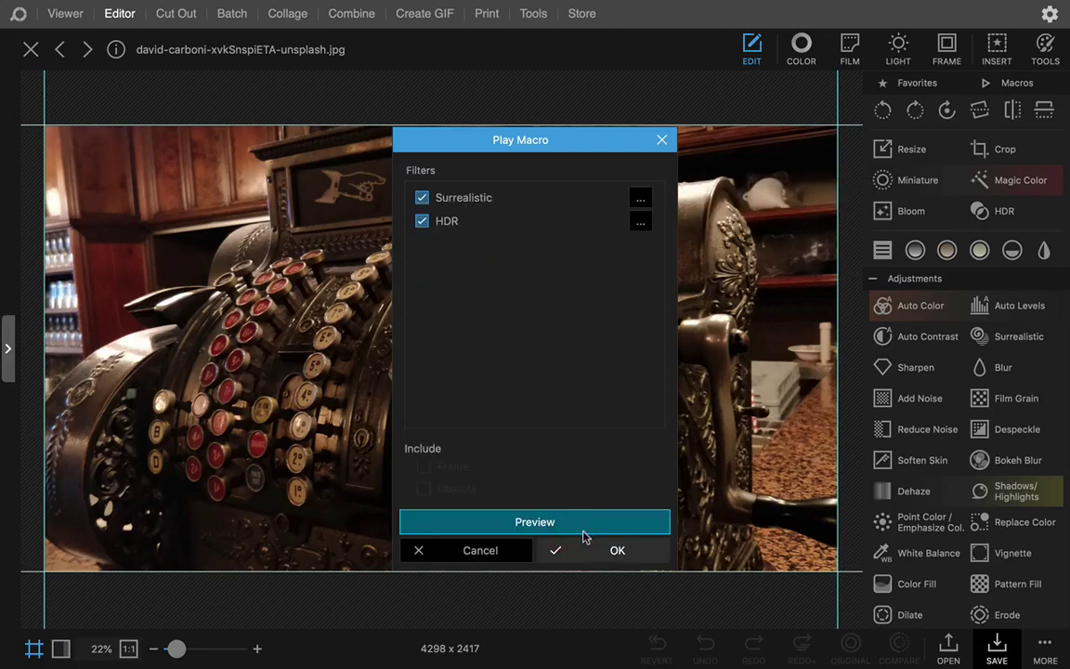
left_click(591, 552)
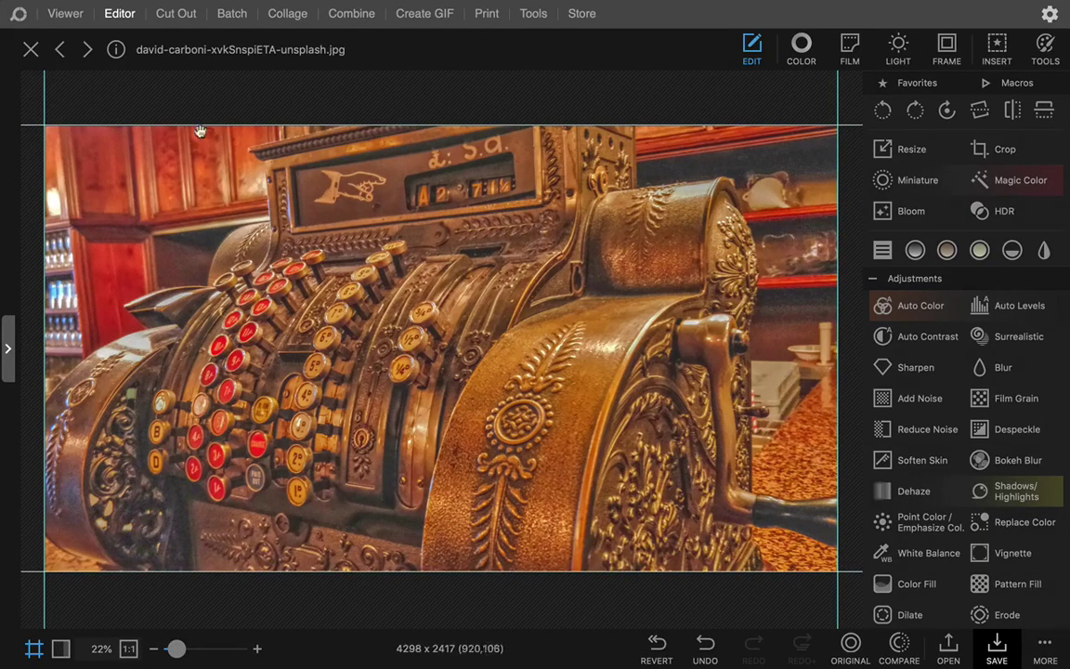
left_click(23, 51)
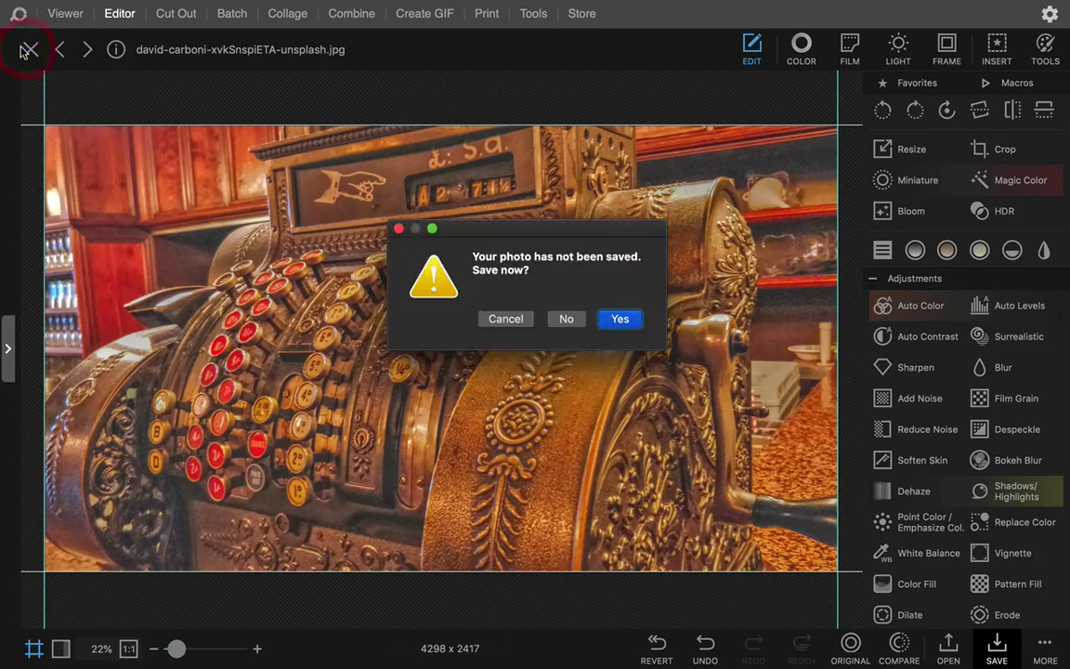
- Discard the cash register edits, open the kitten photo from the Macro folder, and make it grayscale
left_click(563, 316)
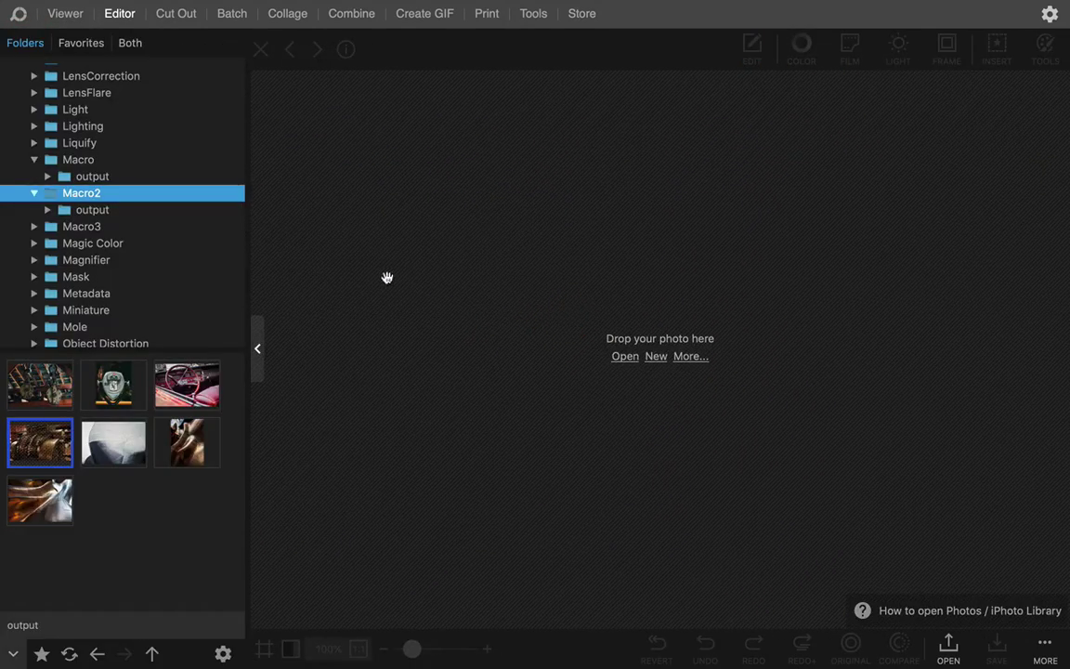
left_click(116, 160)
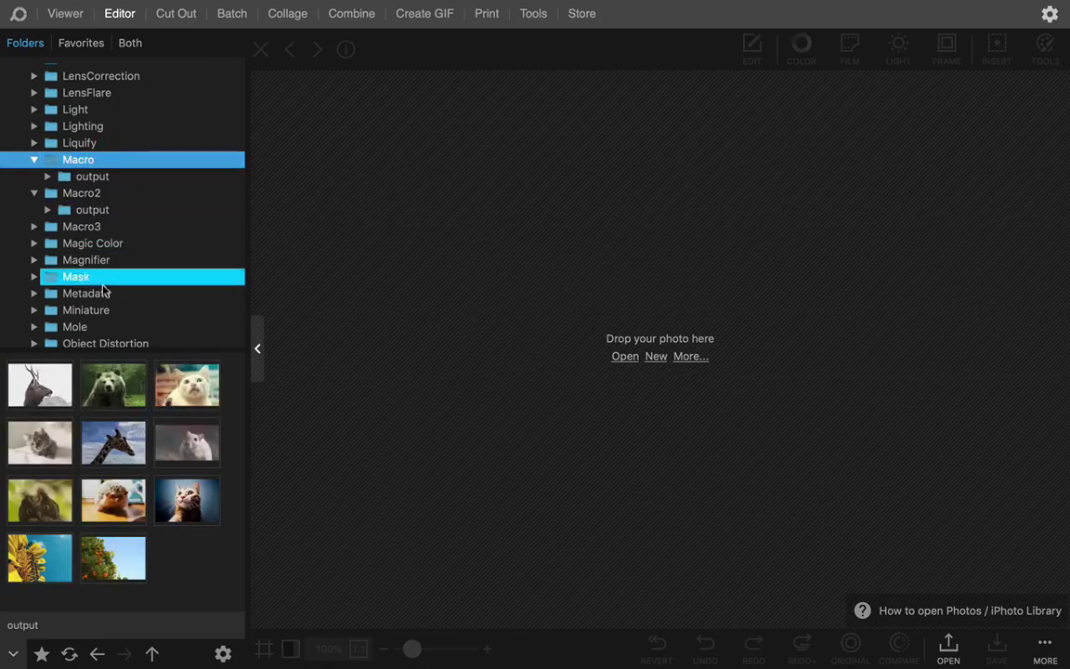
left_click(38, 455)
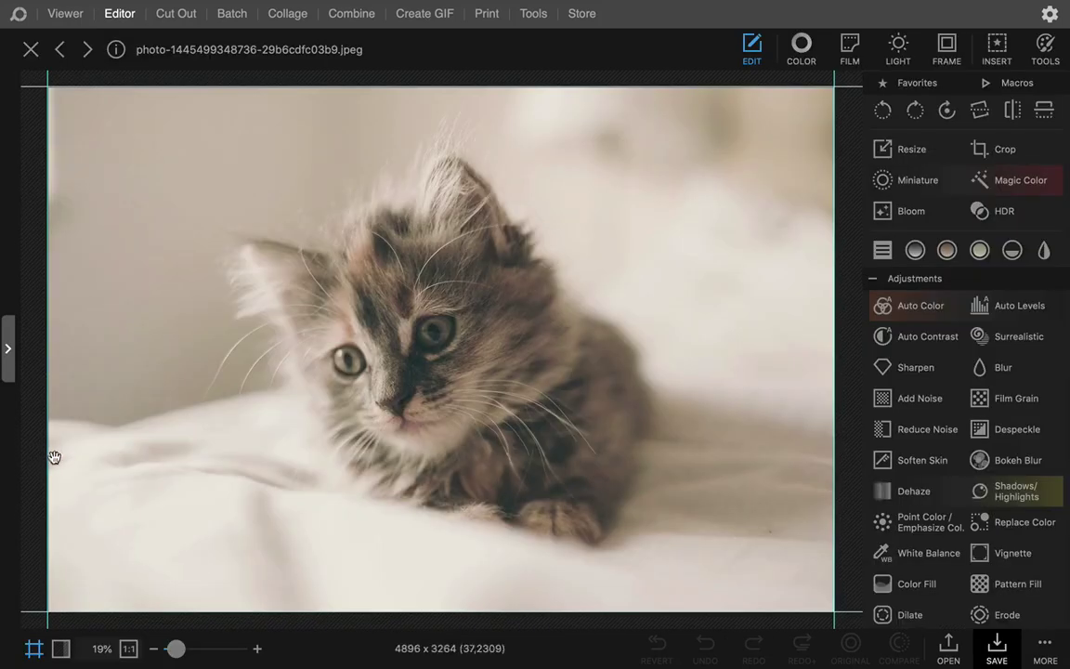
left_click(915, 250)
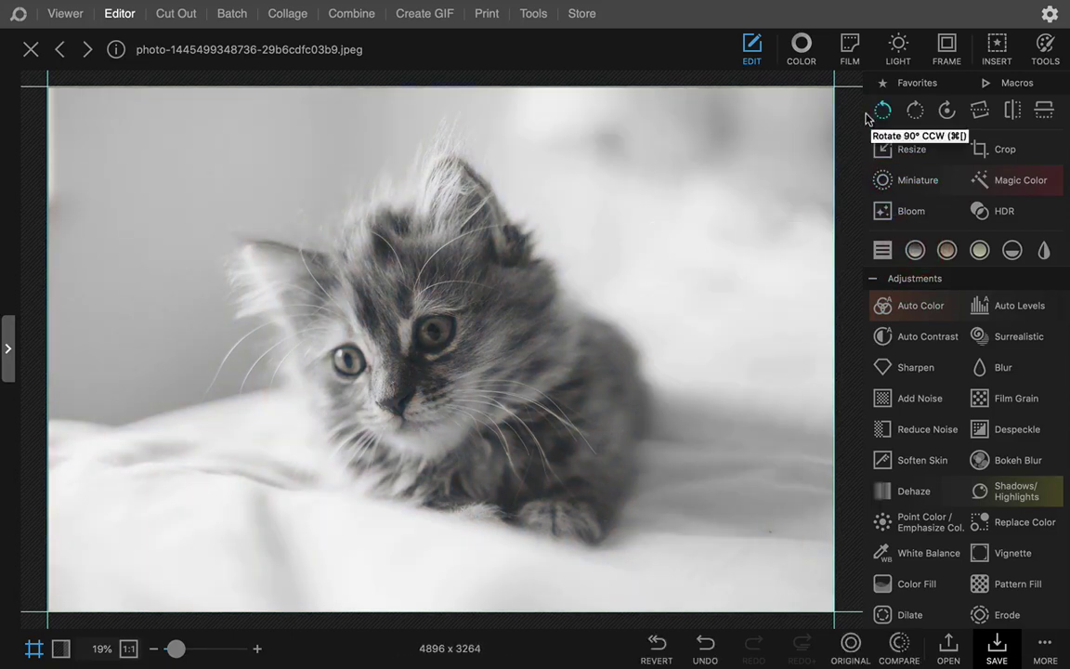
left_click(849, 48)
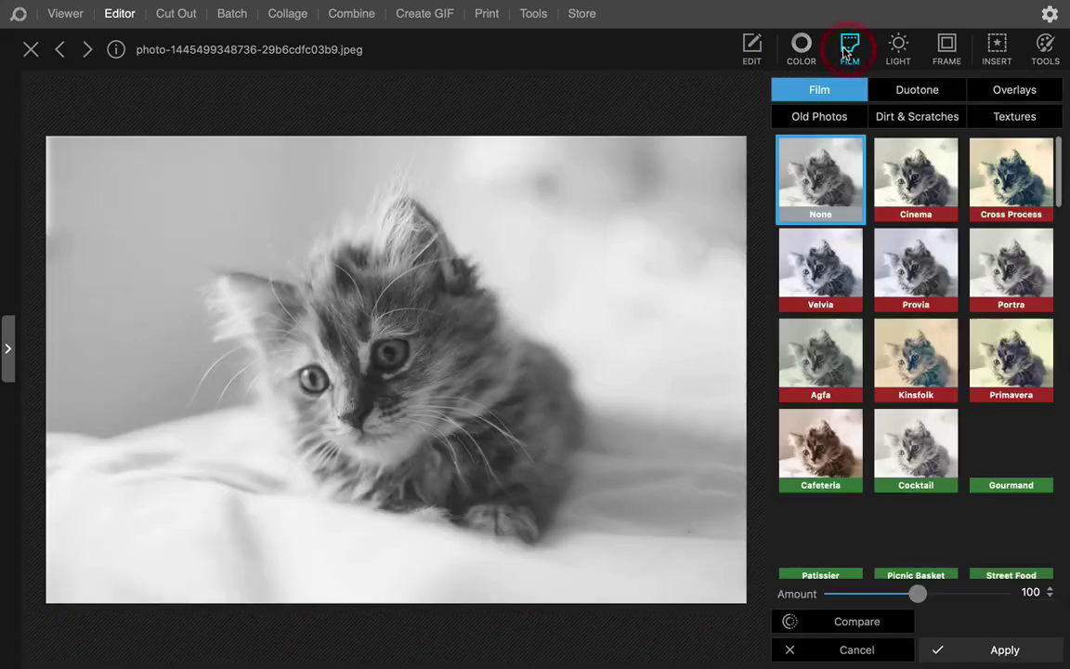
- Overlay the Old Photos A003 texture on the kitten at Amount 42
left_click(833, 117)
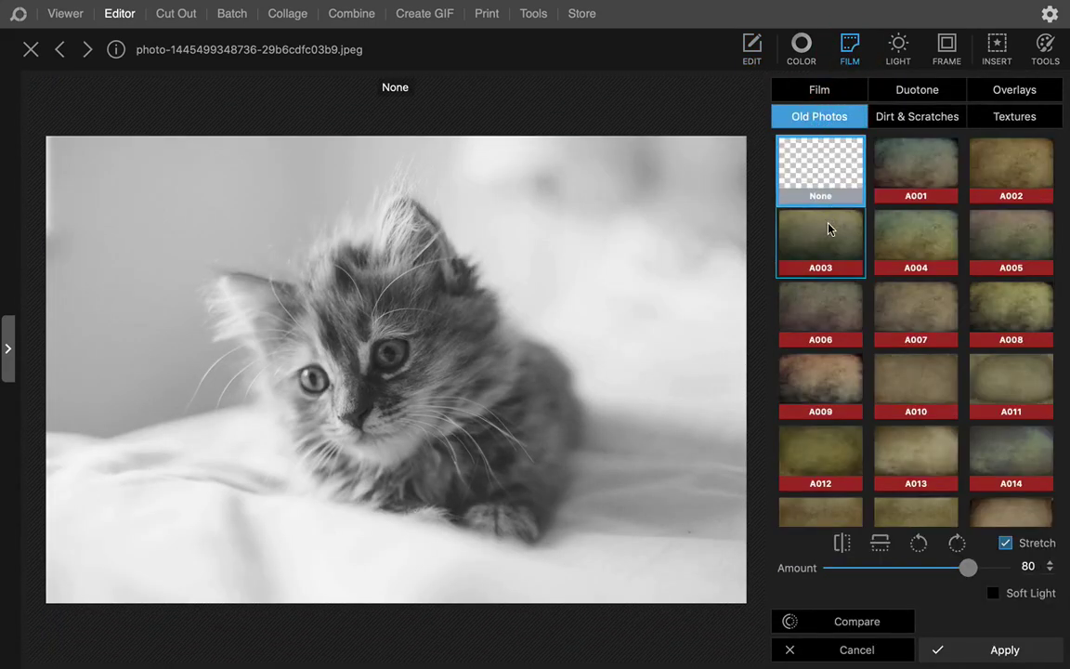
left_click(830, 234)
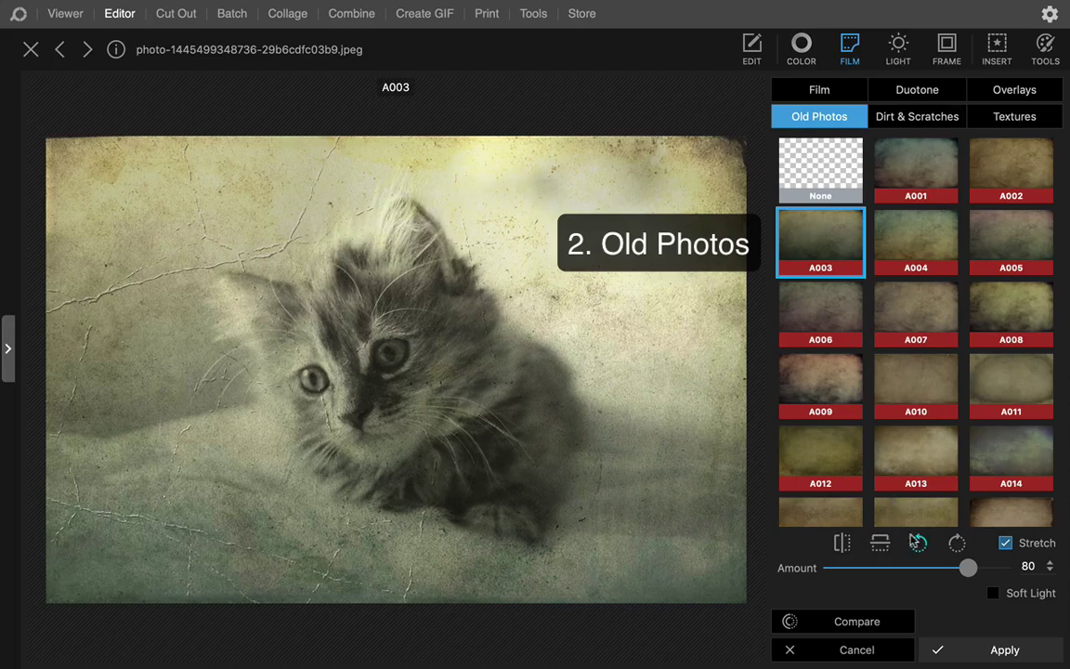
left_click_drag(968, 567, 895, 575)
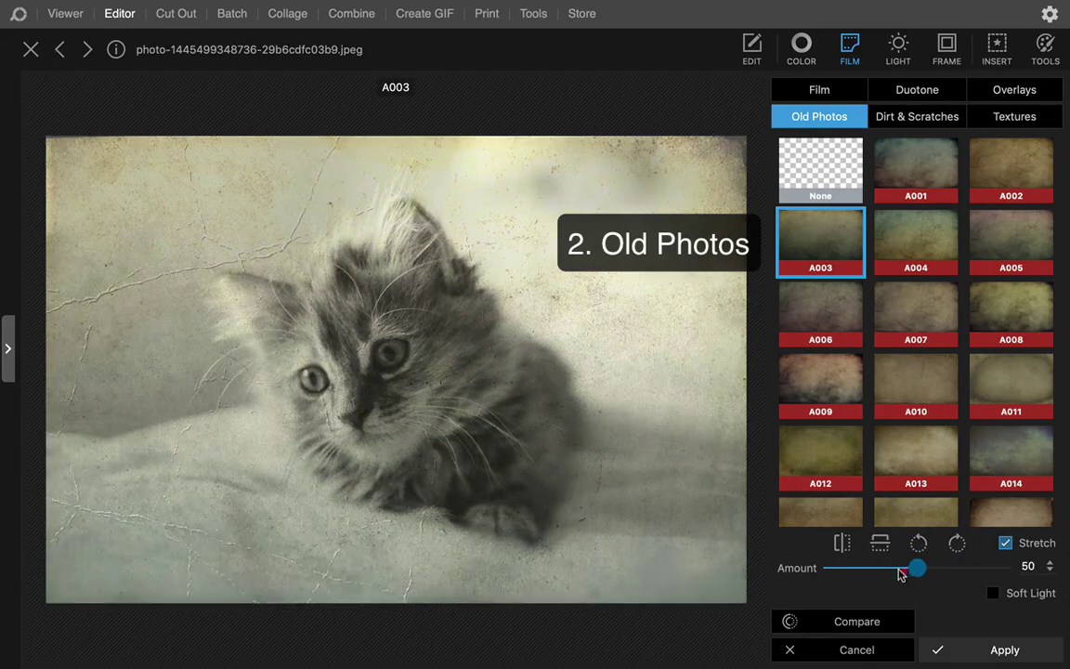
left_click(946, 648)
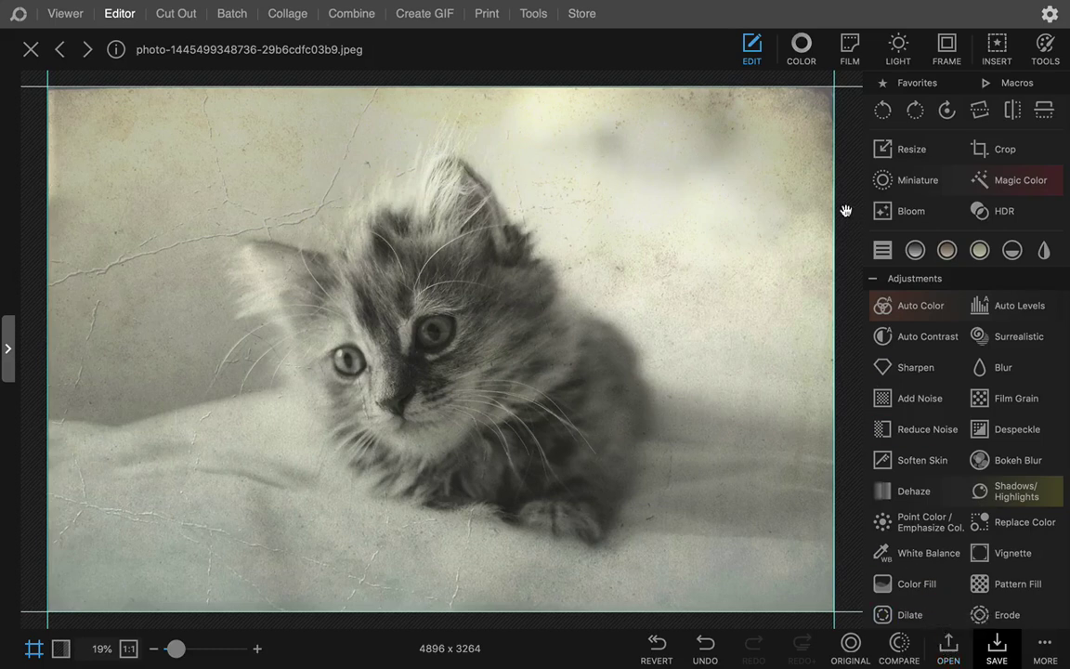
- Add the Dirt & Scratches 005 overlay to the kitten at Amount 71
left_click(848, 54)
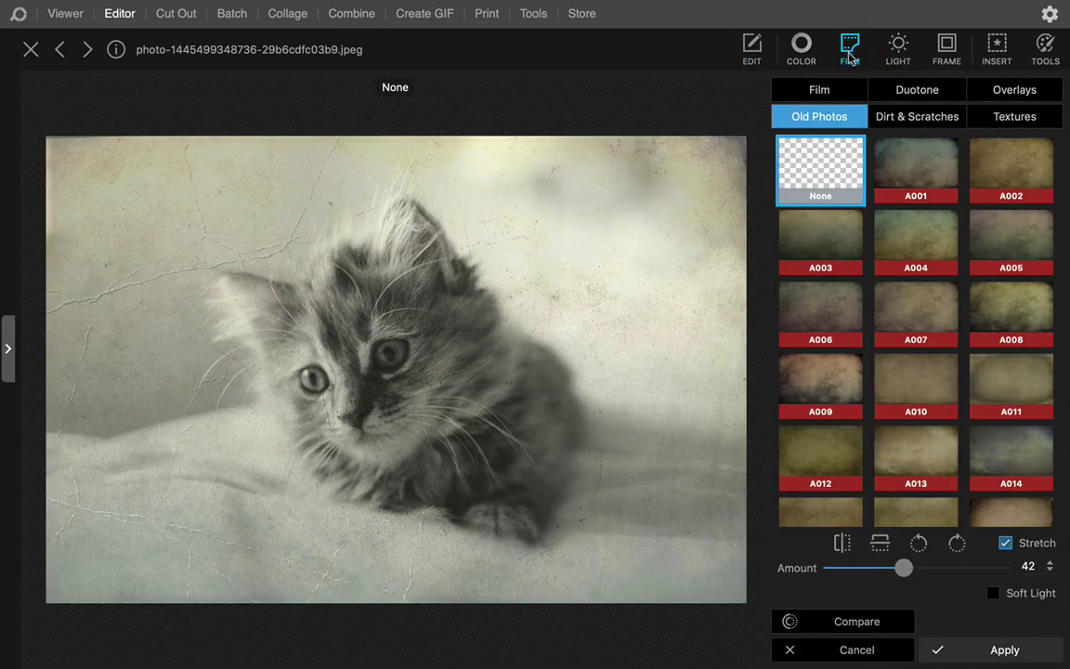
left_click(889, 117)
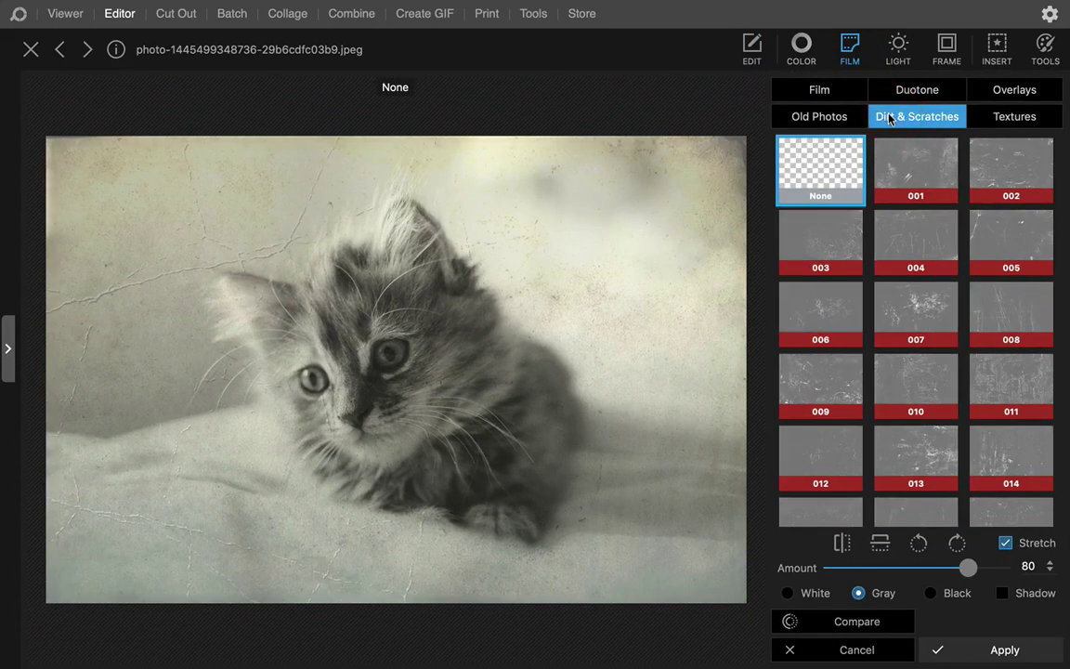
left_click(916, 168)
left_click(984, 237)
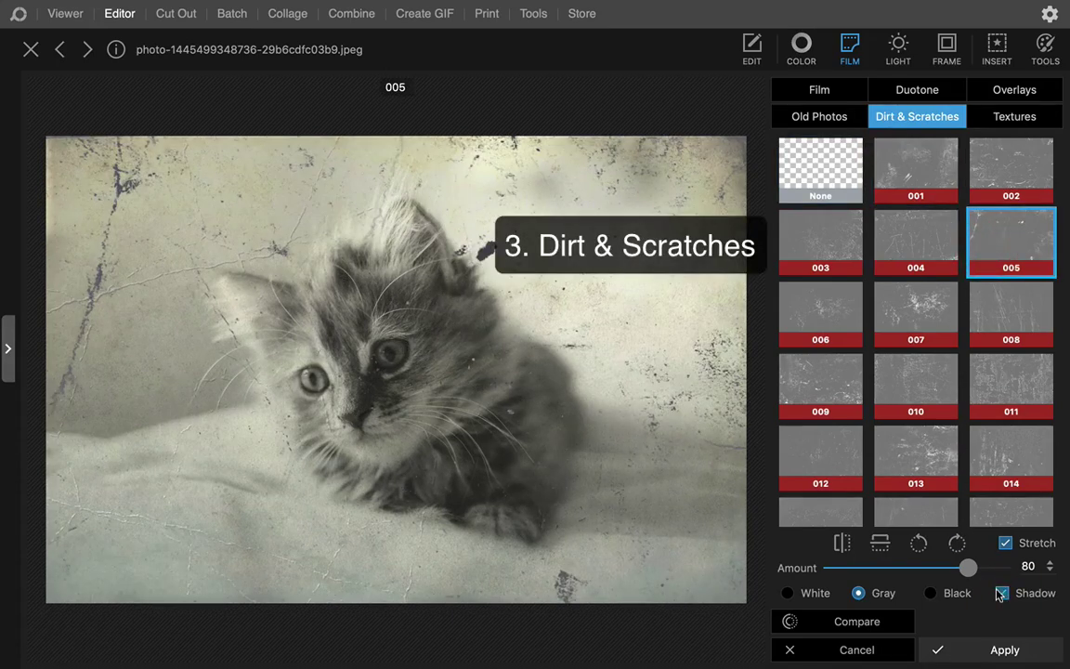
left_click_drag(967, 570, 945, 570)
left_click(978, 649)
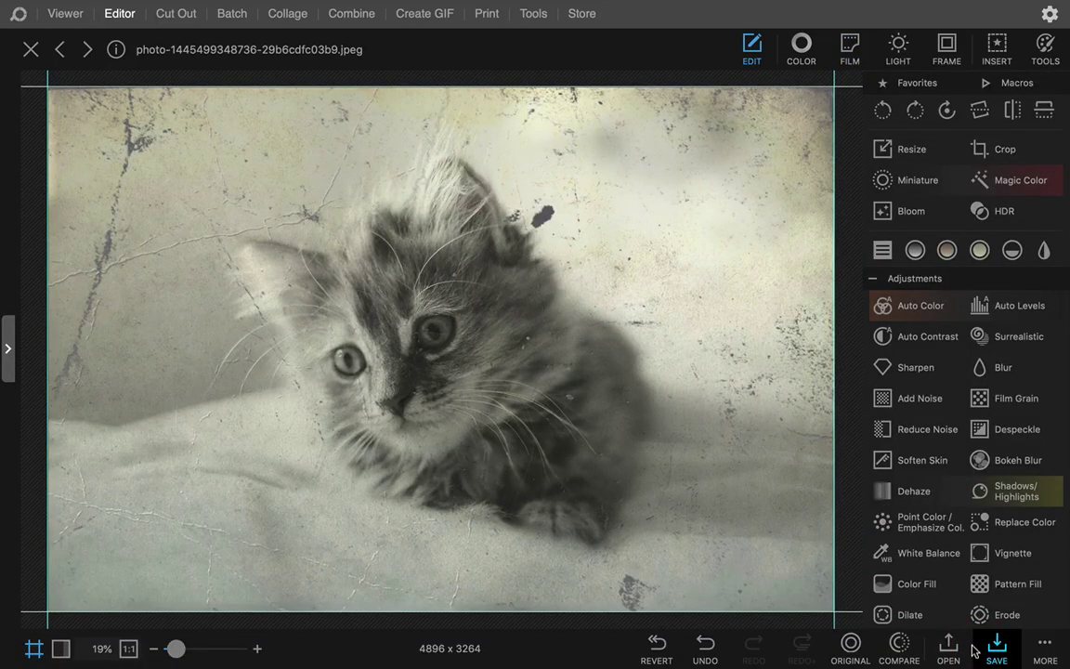
- Apply Film Grain and a black vignette at amount 28 to the kitten photo
left_click(1003, 399)
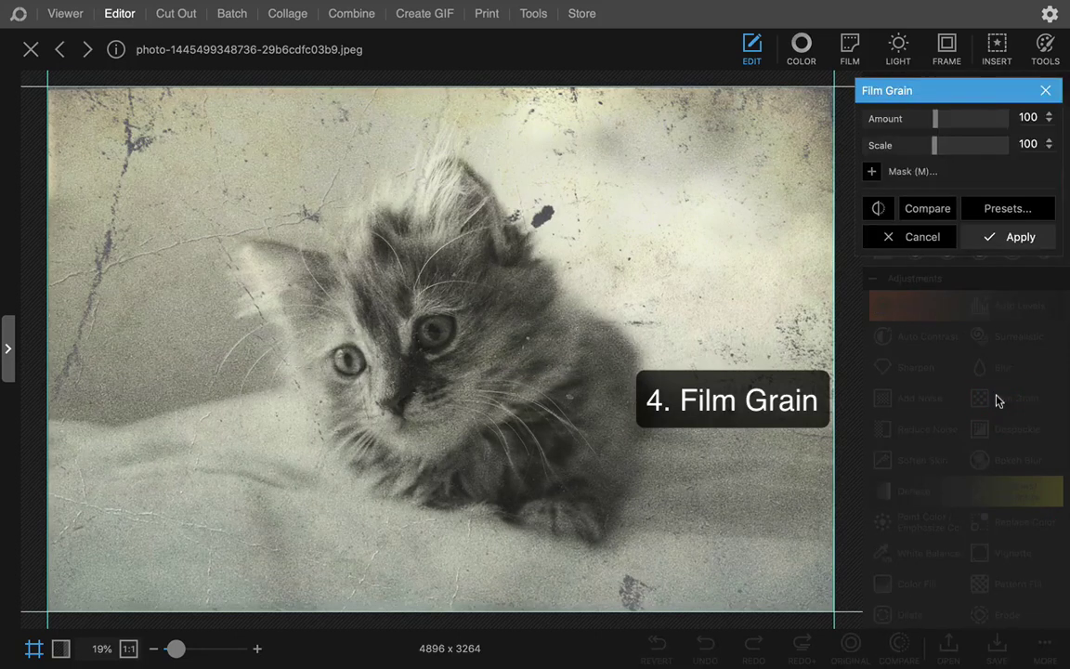
left_click(997, 238)
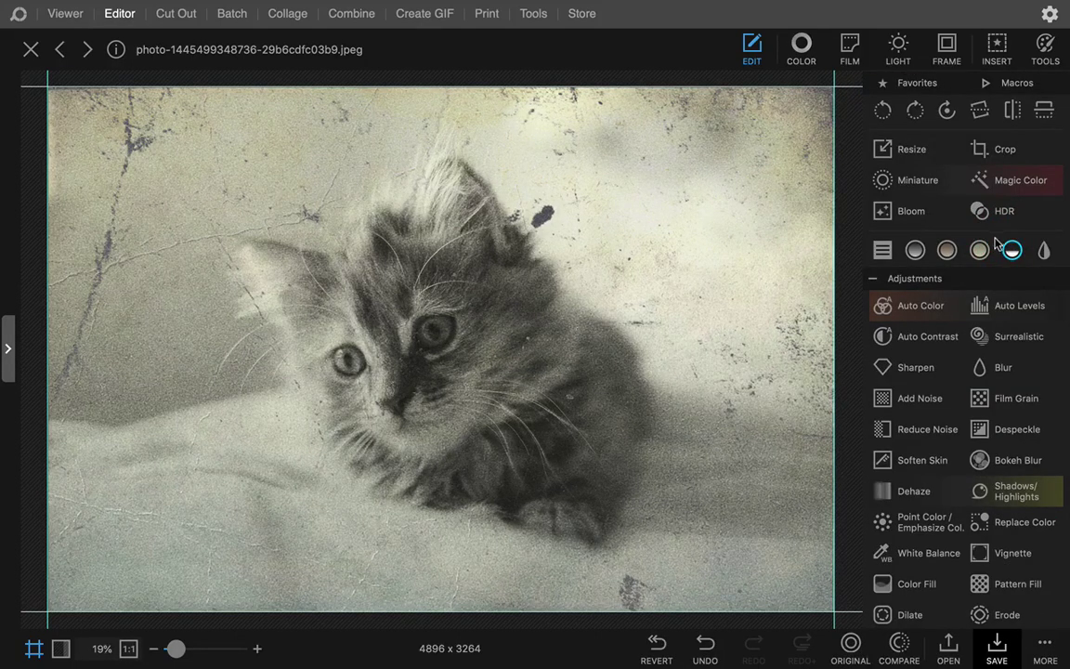
left_click(1010, 555)
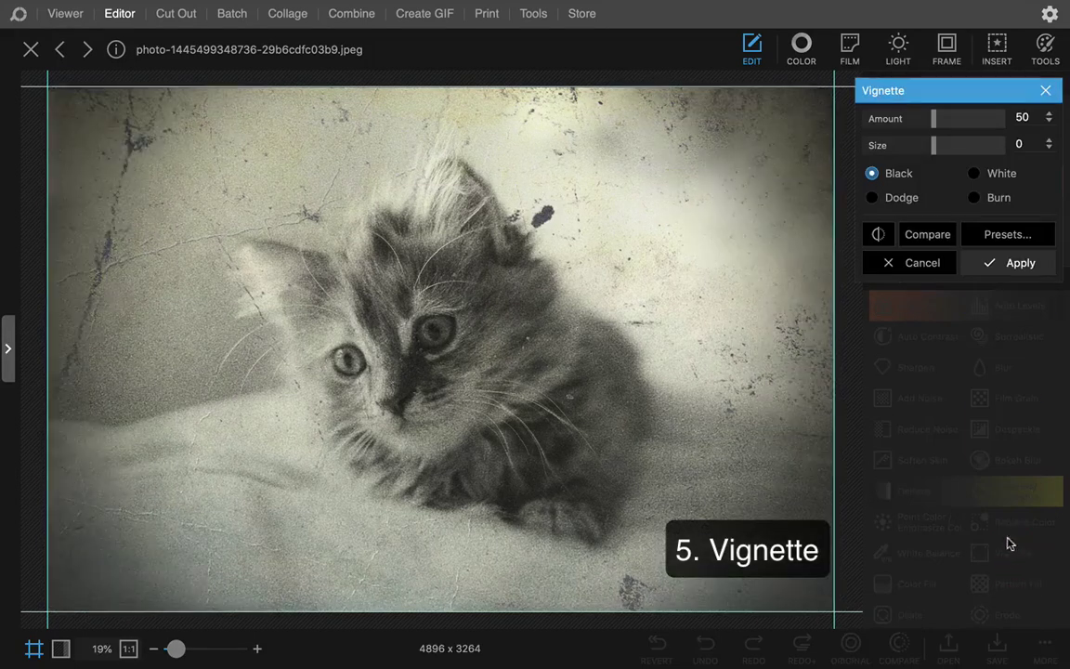
left_click_drag(933, 119, 901, 121)
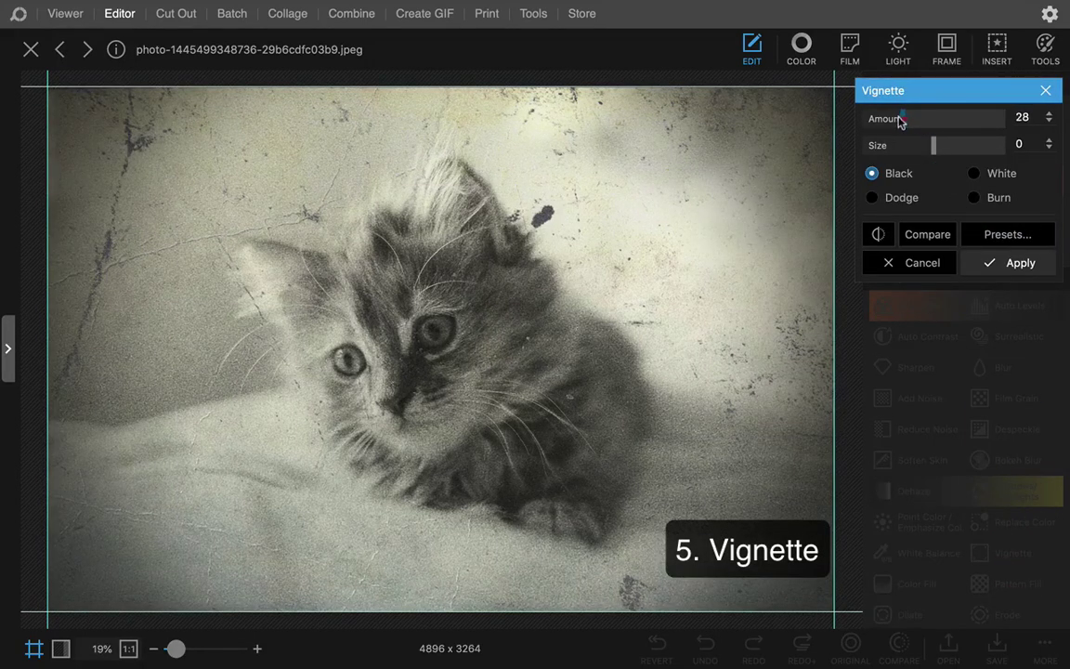
left_click(924, 261)
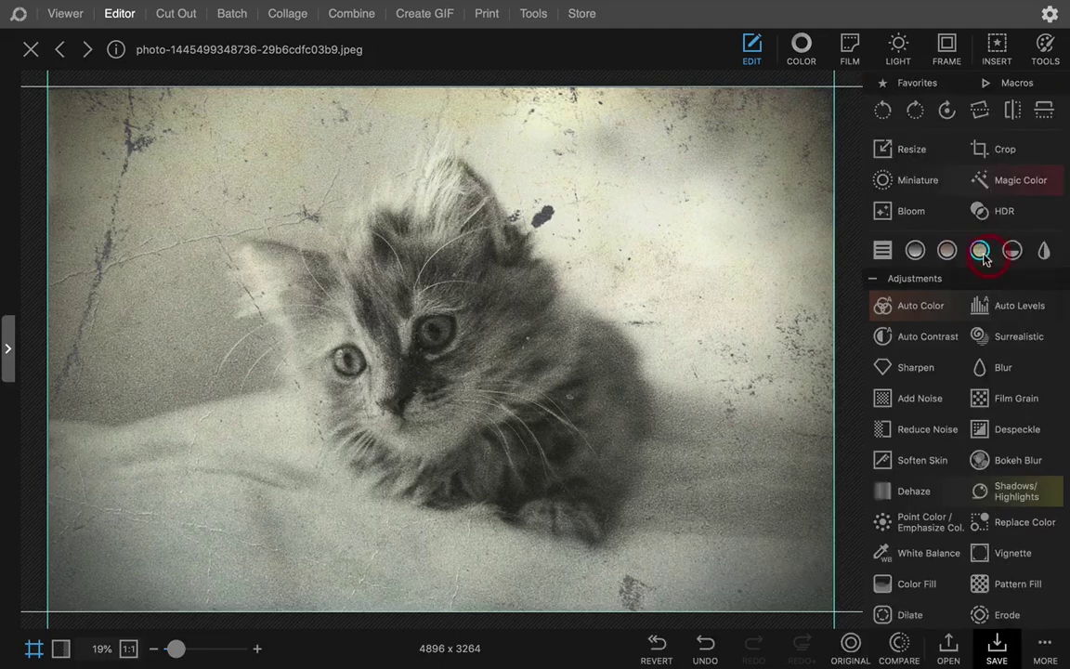
- Save Grayscale, both Film layers, Film Grain and Vignette as the 'oldphoto' macro
left_click(1002, 84)
left_click(999, 106)
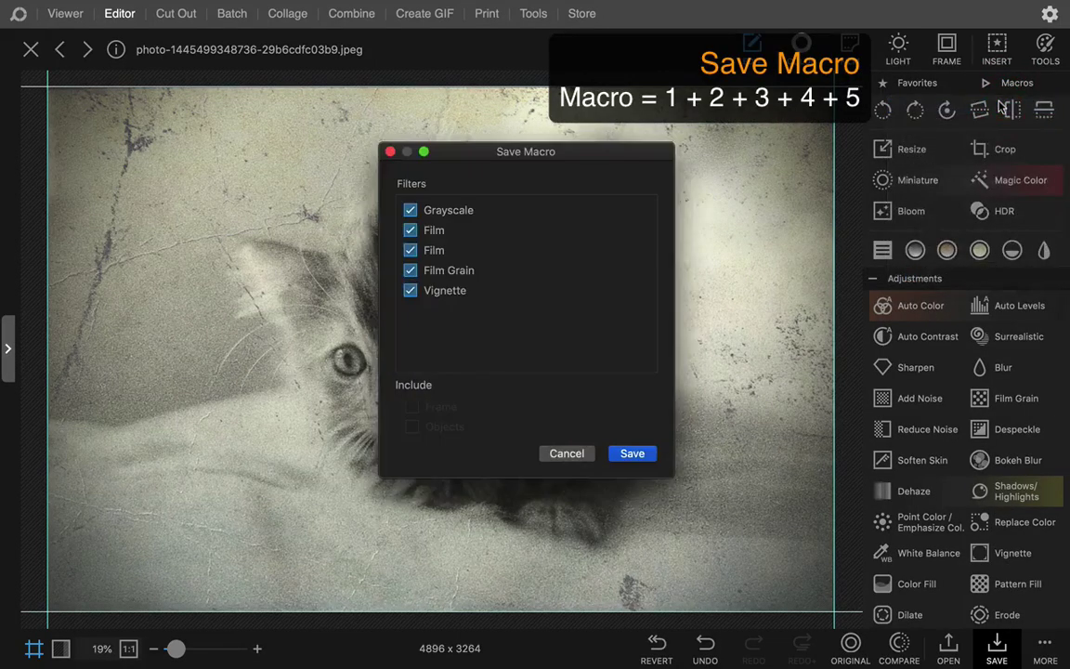
left_click(625, 454)
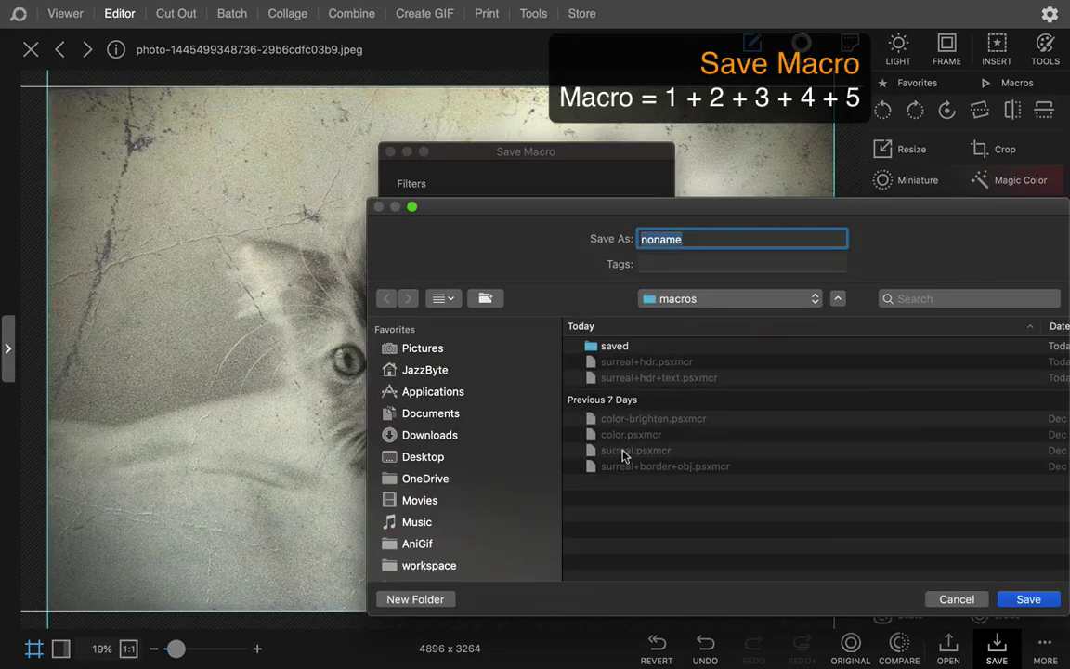
type("o")
type("to")
left_click(1021, 600)
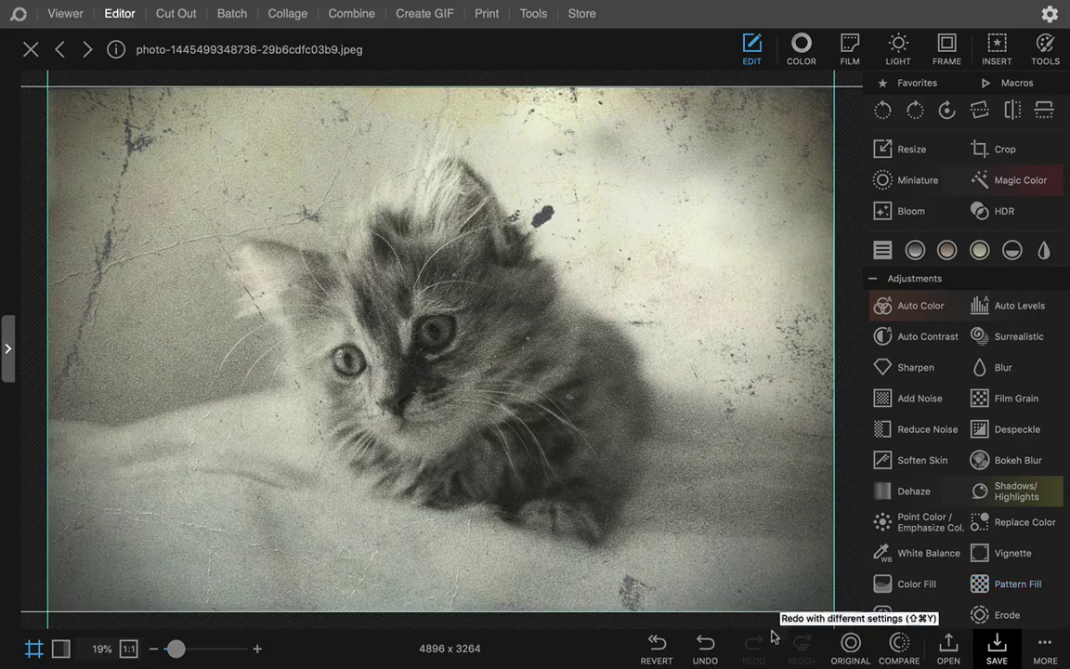
- Revert the kitten photo and play oldphoto without its two Film texture steps
left_click(656, 643)
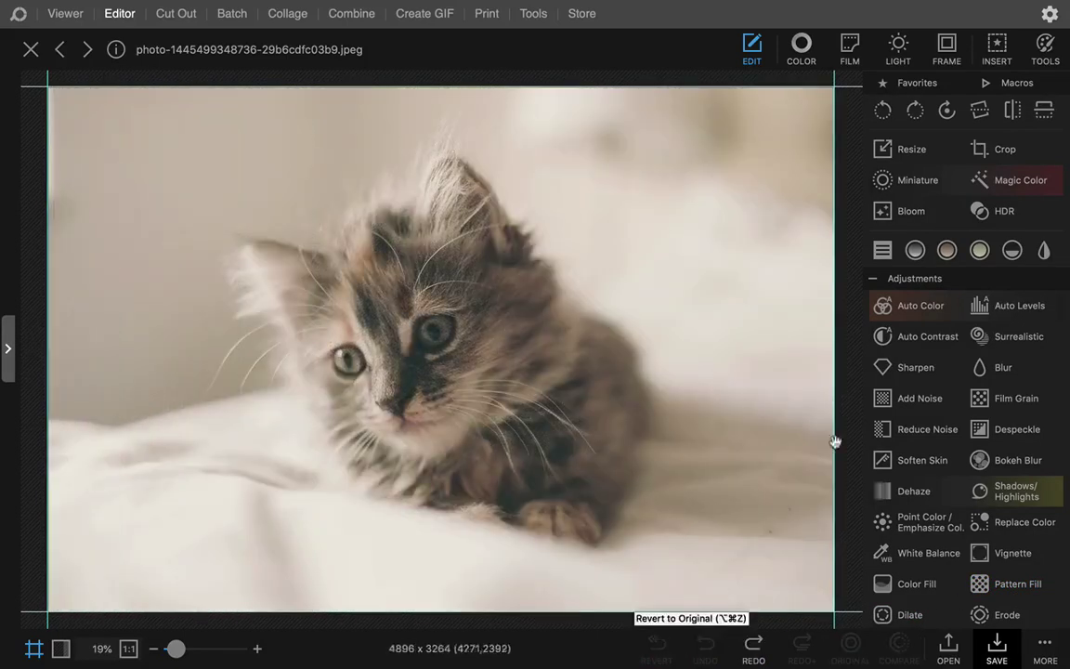
left_click(1001, 84)
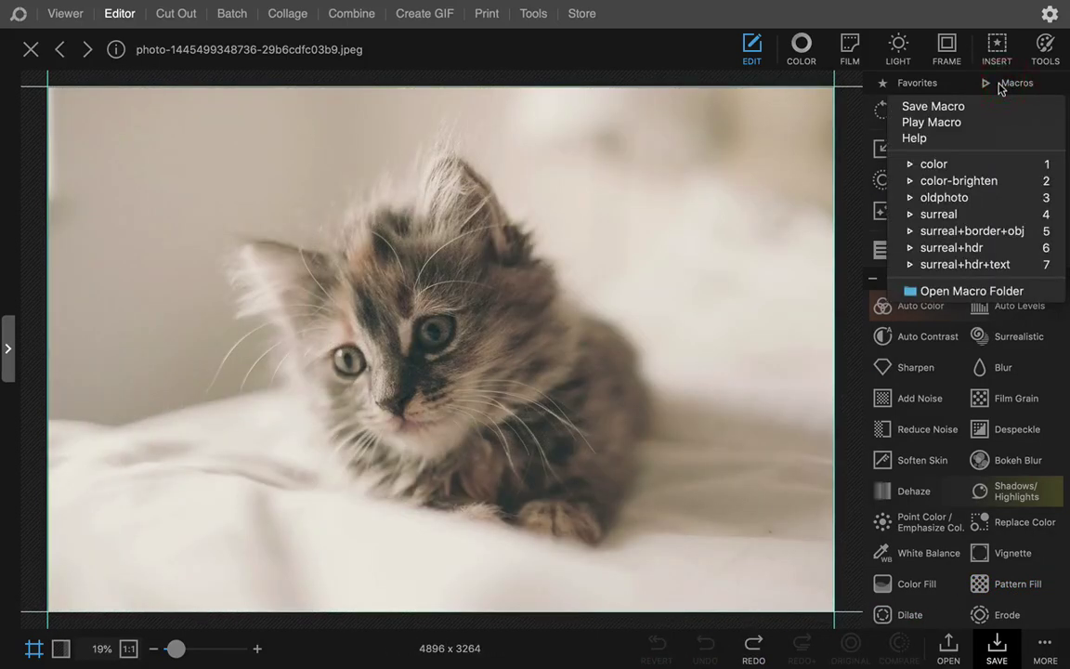
left_click(1001, 197)
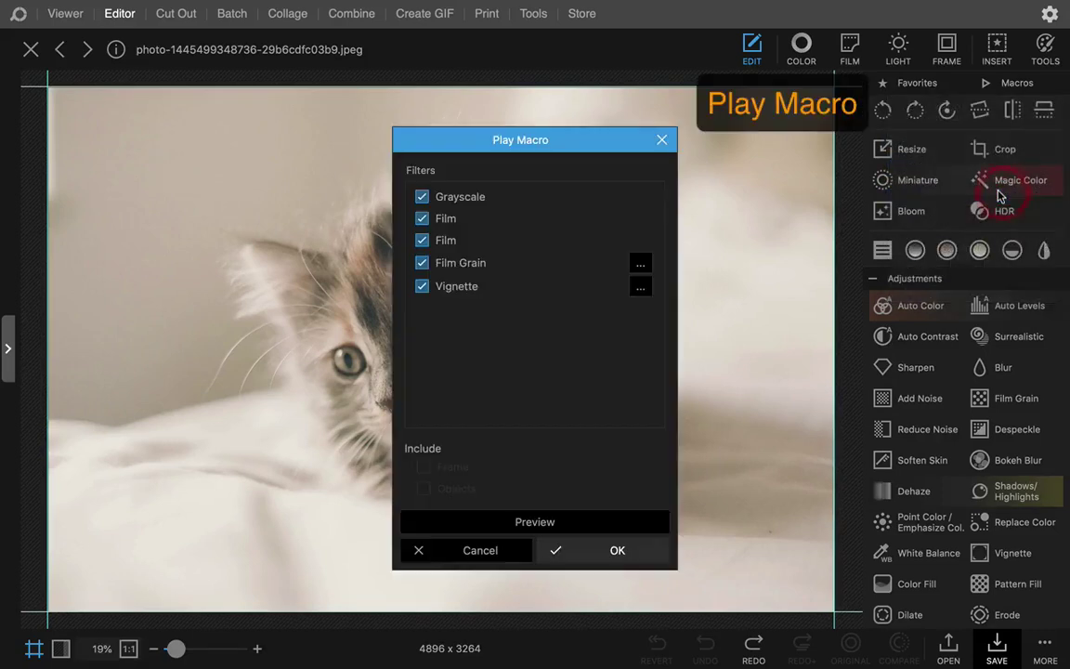
left_click(421, 218)
left_click(421, 240)
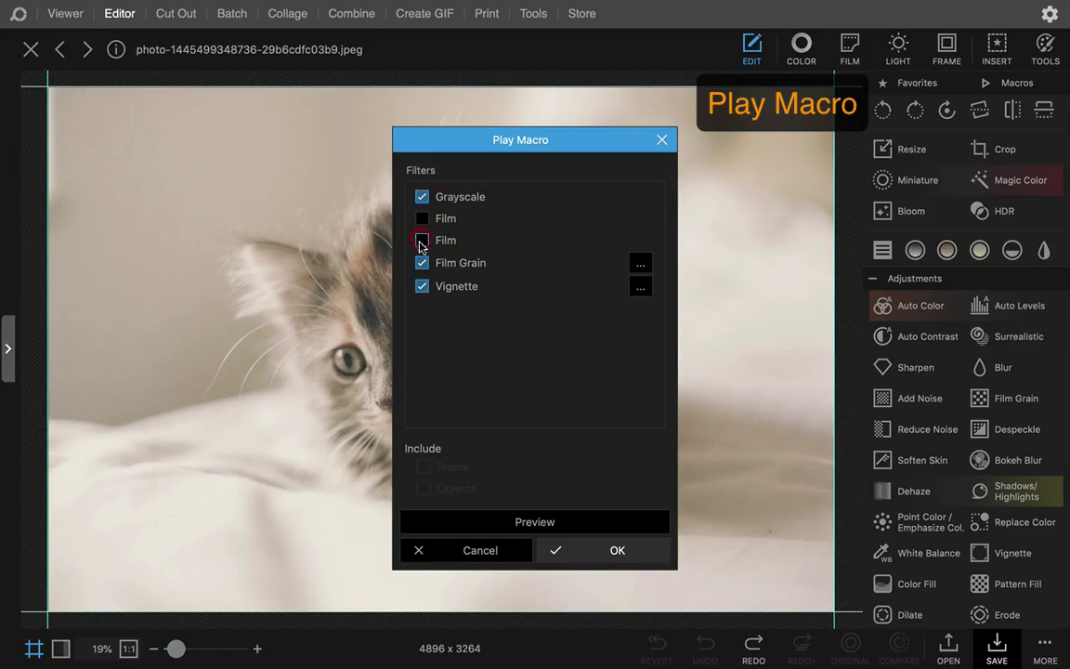
left_click(588, 551)
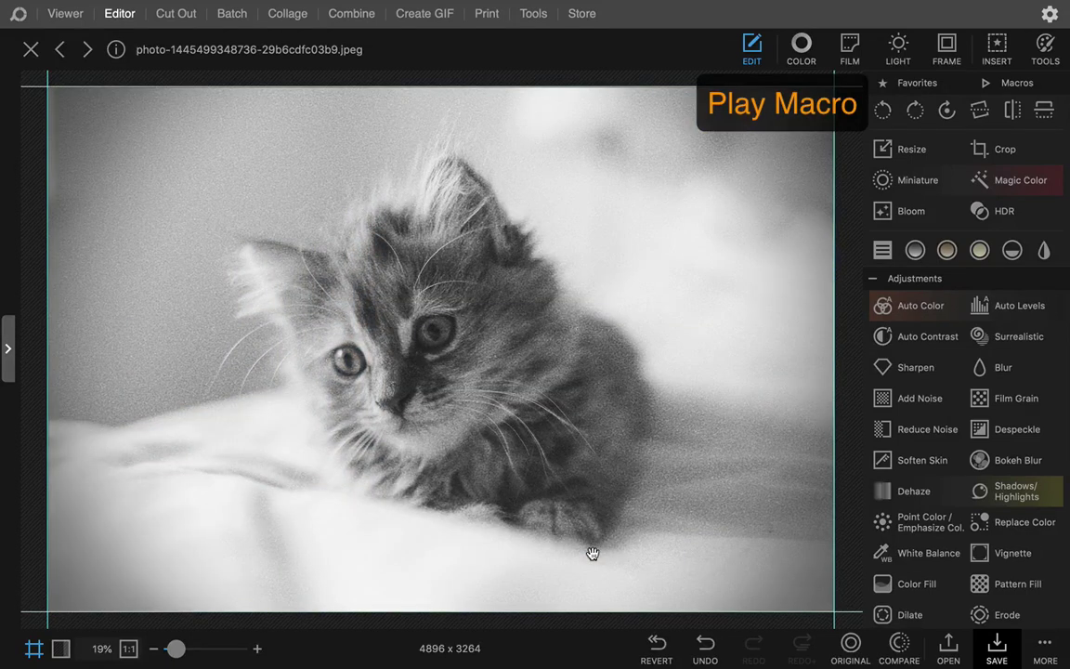
- Revert again and replay oldphoto with only the Film Grain step left out
left_click(657, 642)
left_click(1008, 83)
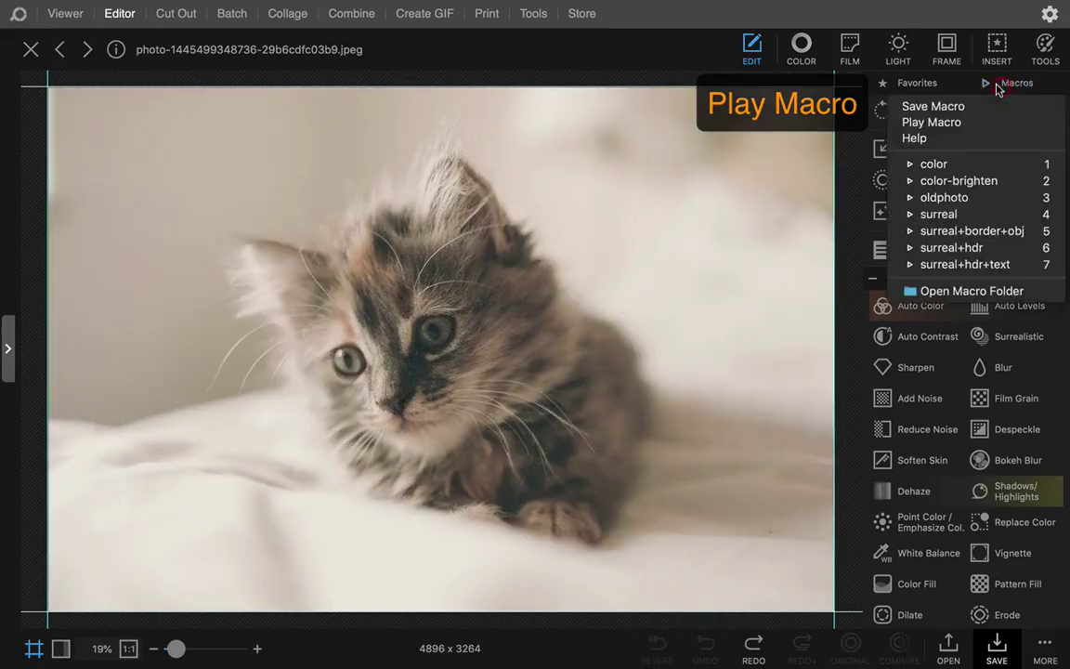
left_click(987, 197)
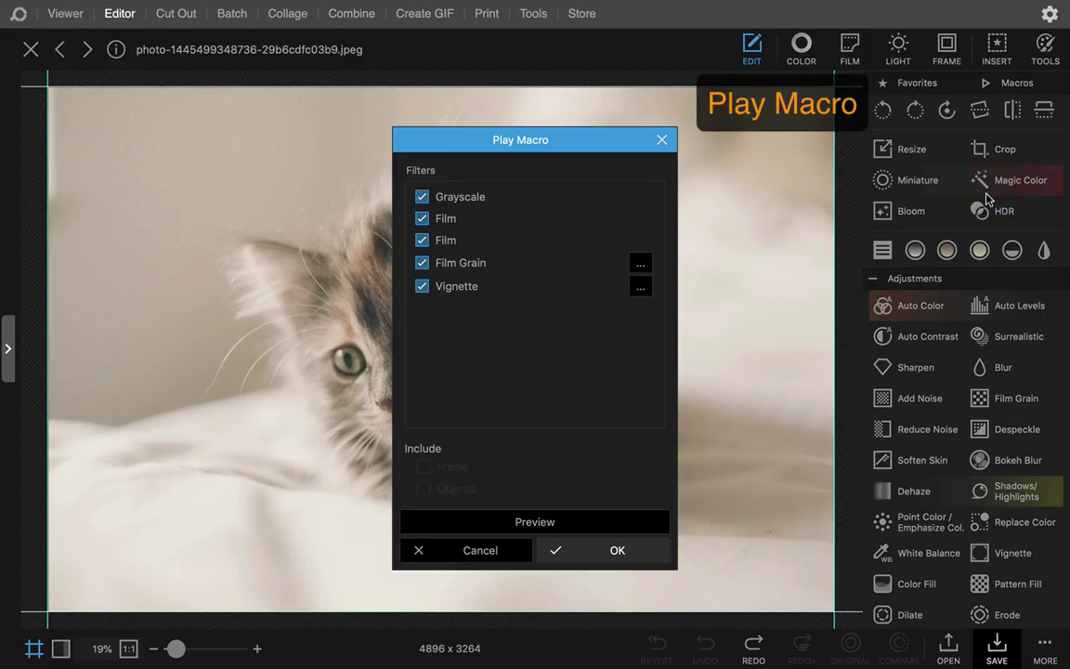
left_click(420, 265)
left_click(575, 549)
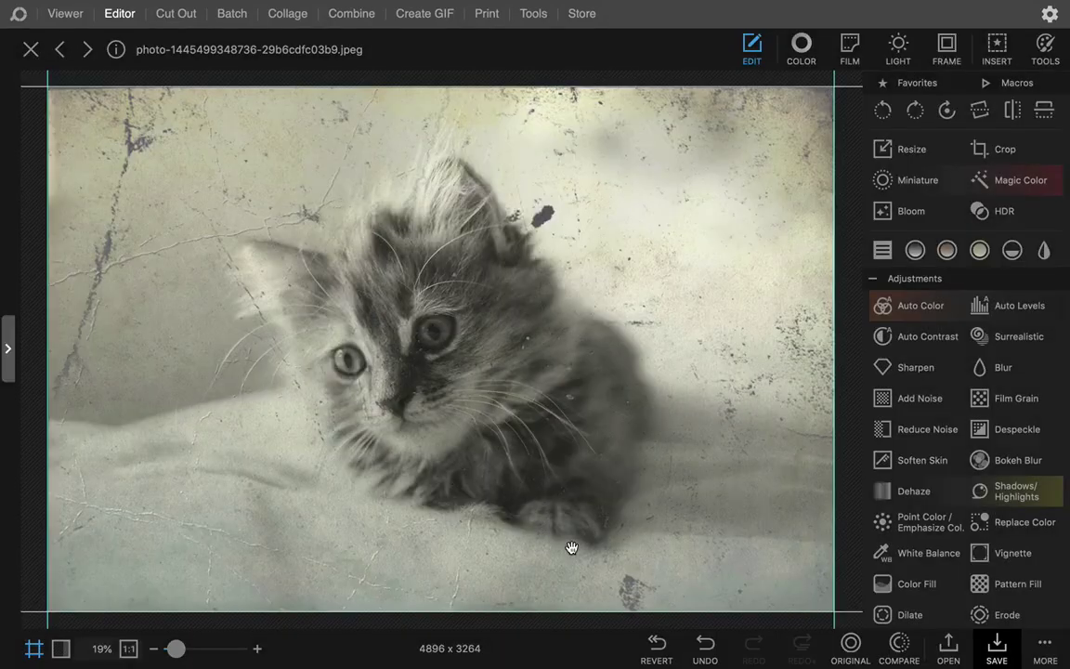
- In the Viewer, select all 11 Macro folder photos and bring up their context menu
left_click(63, 15)
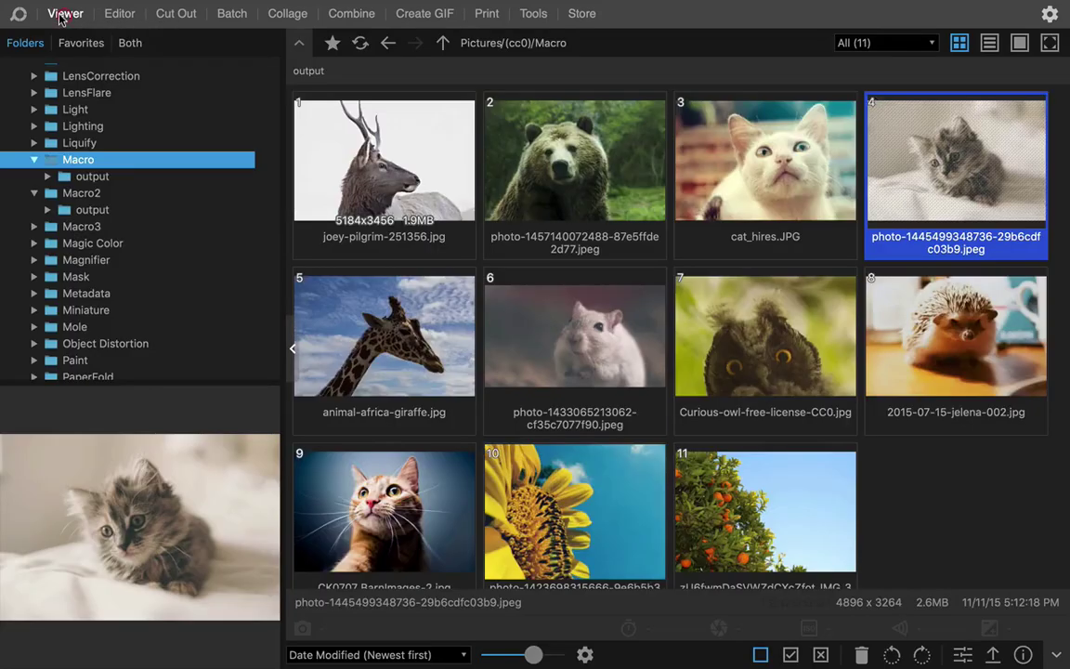
left_click(353, 155)
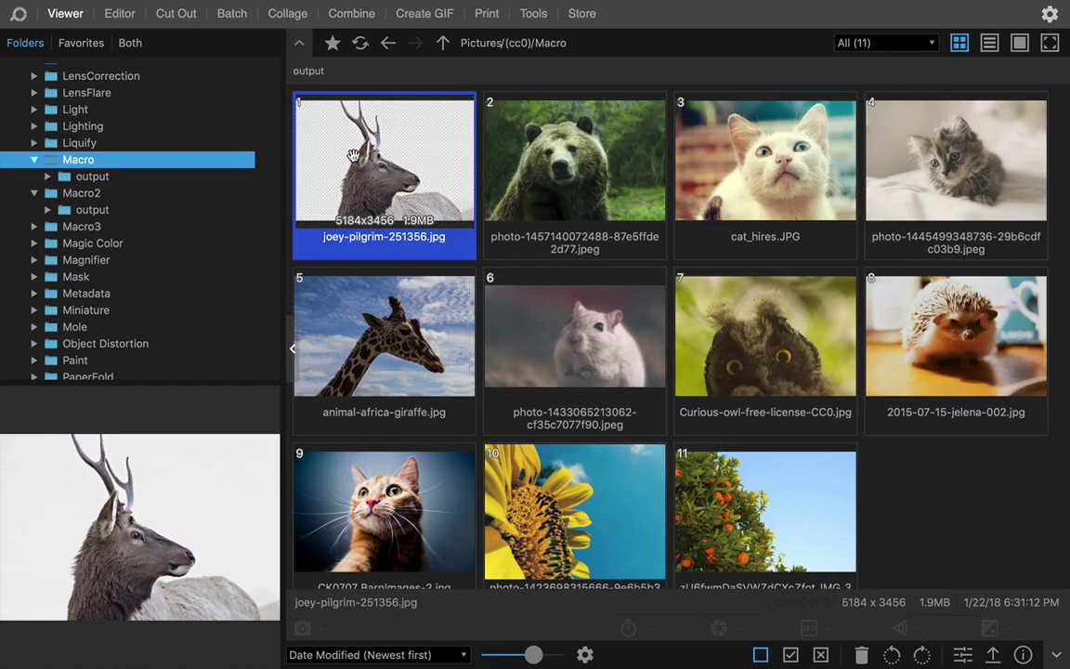
left_click(295, 99)
left_click_drag(293, 103, 966, 567)
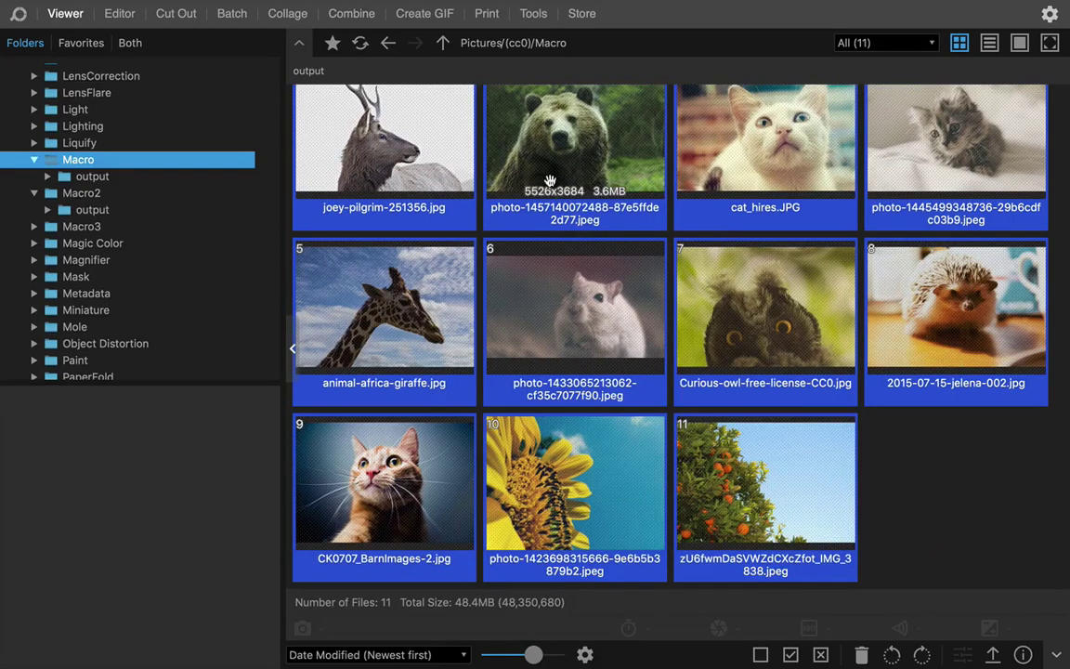
right_click(550, 181)
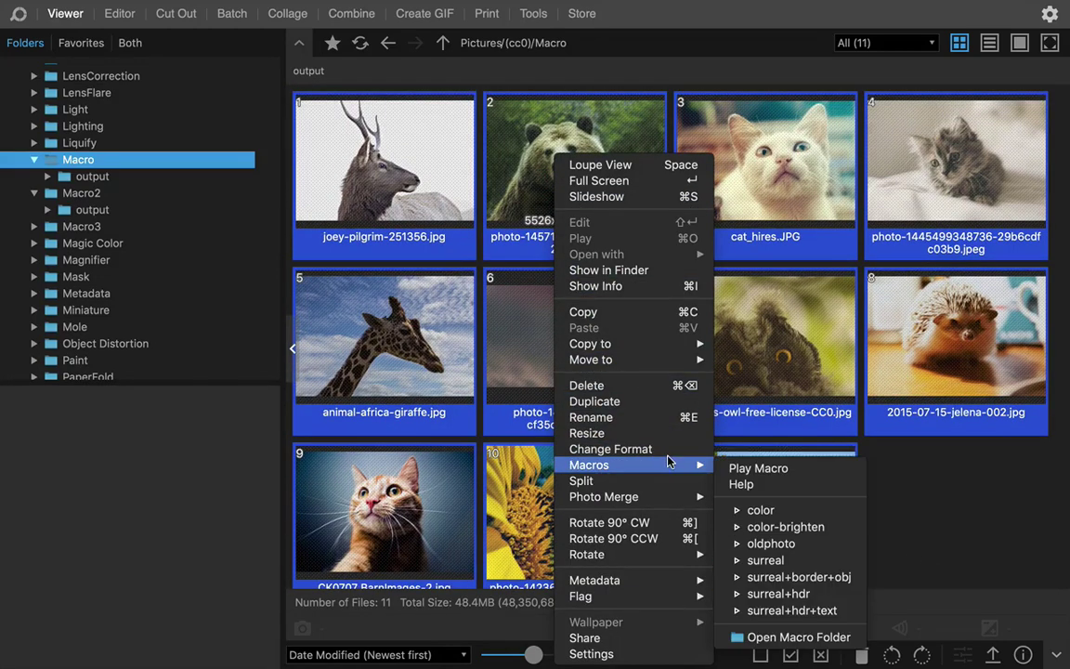
mouse_move(632, 464)
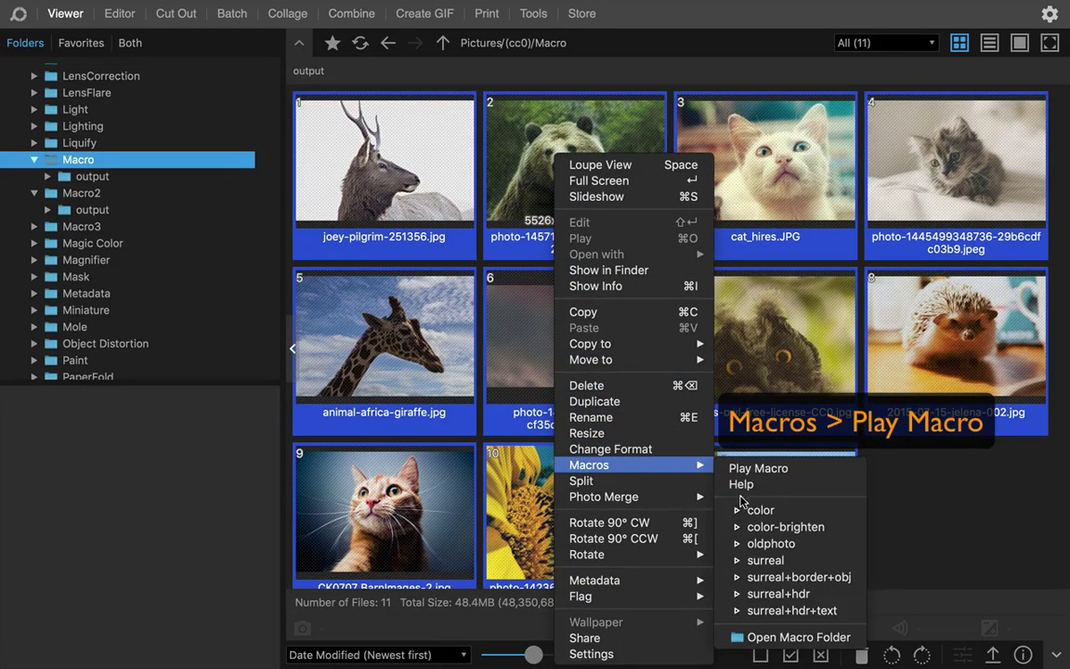
- Batch-play oldphoto on the 11 photos at 800 px short edge into the 'output' subfolder
left_click(795, 545)
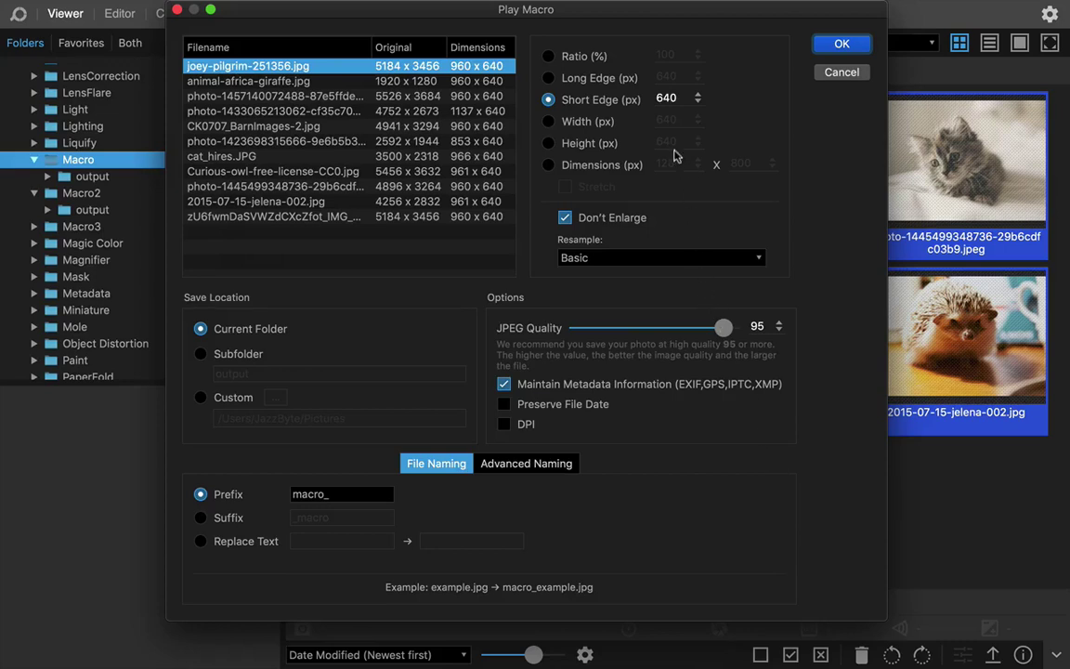
left_click(630, 99)
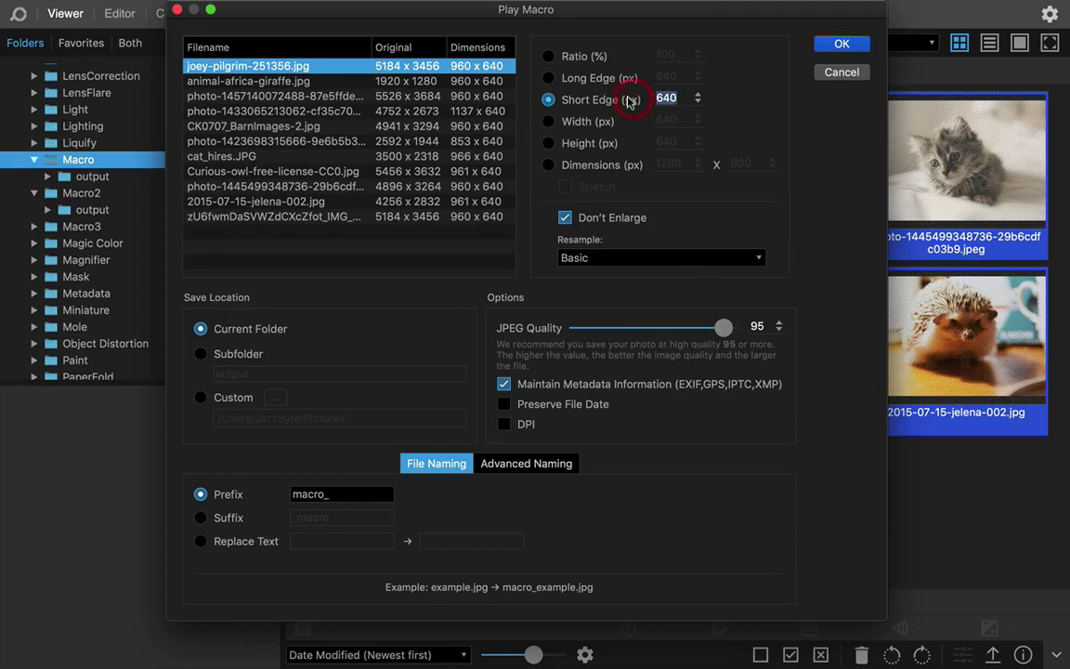
type("800")
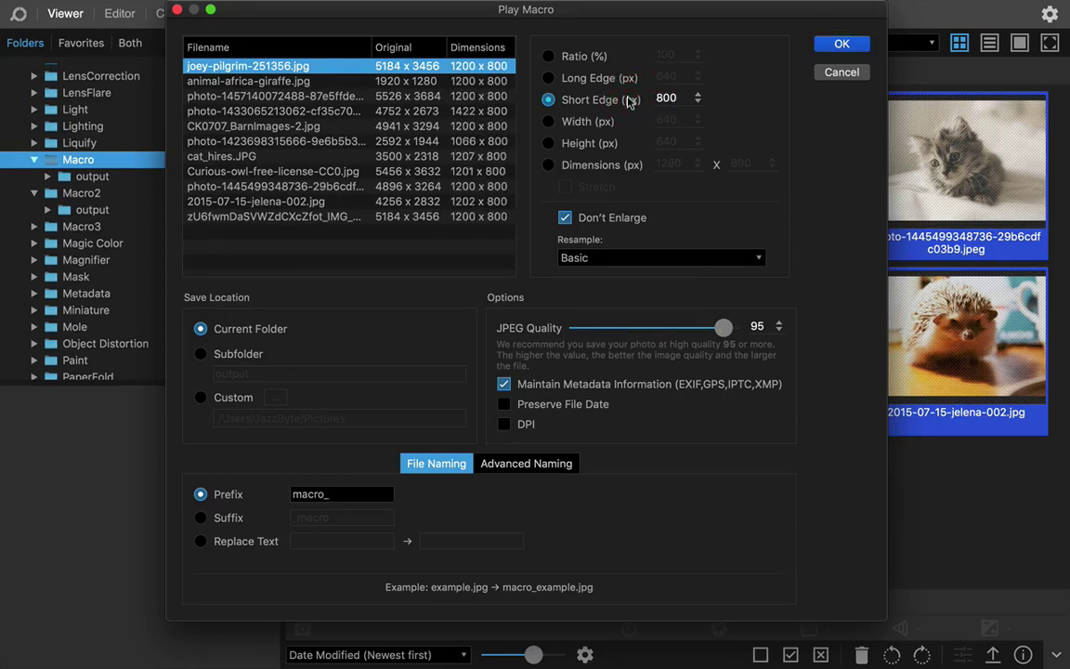
left_click(239, 354)
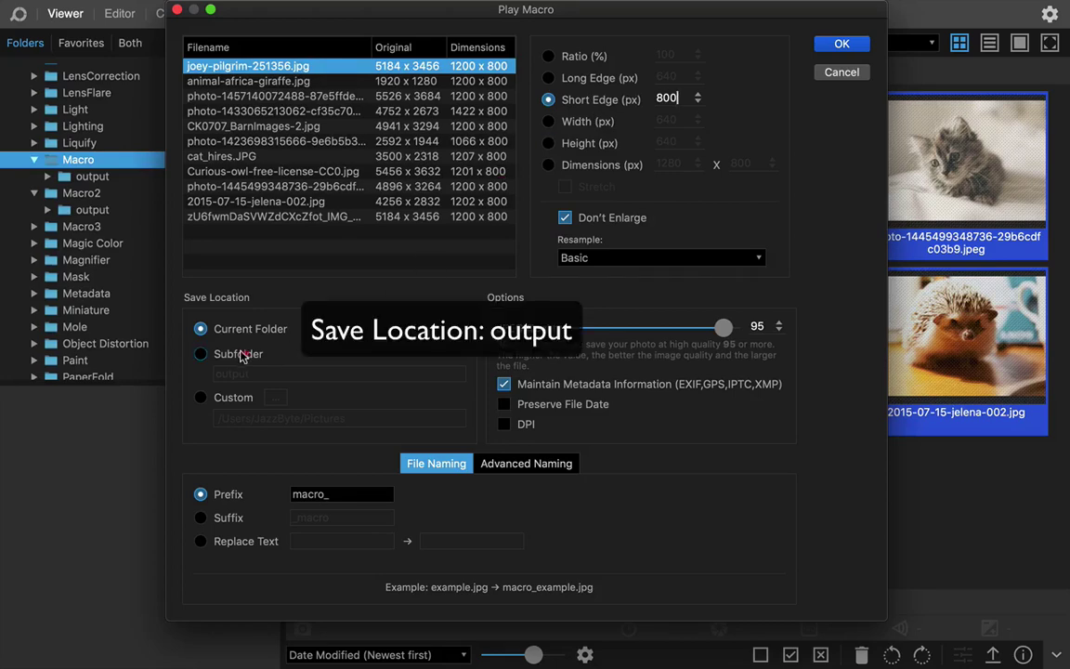
left_click(843, 45)
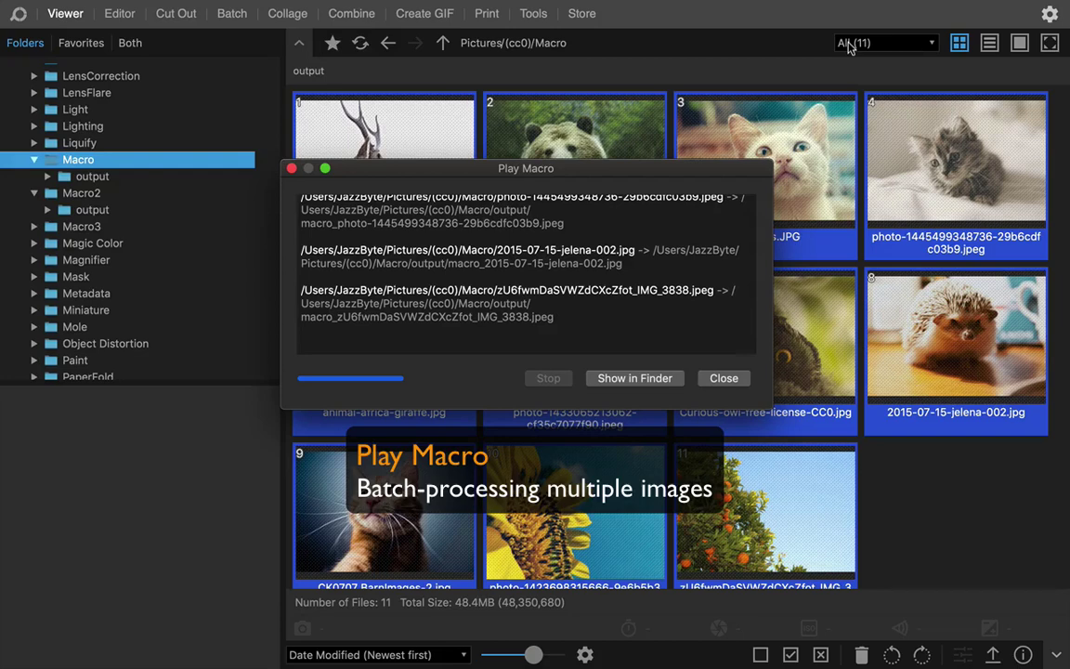
left_click(725, 378)
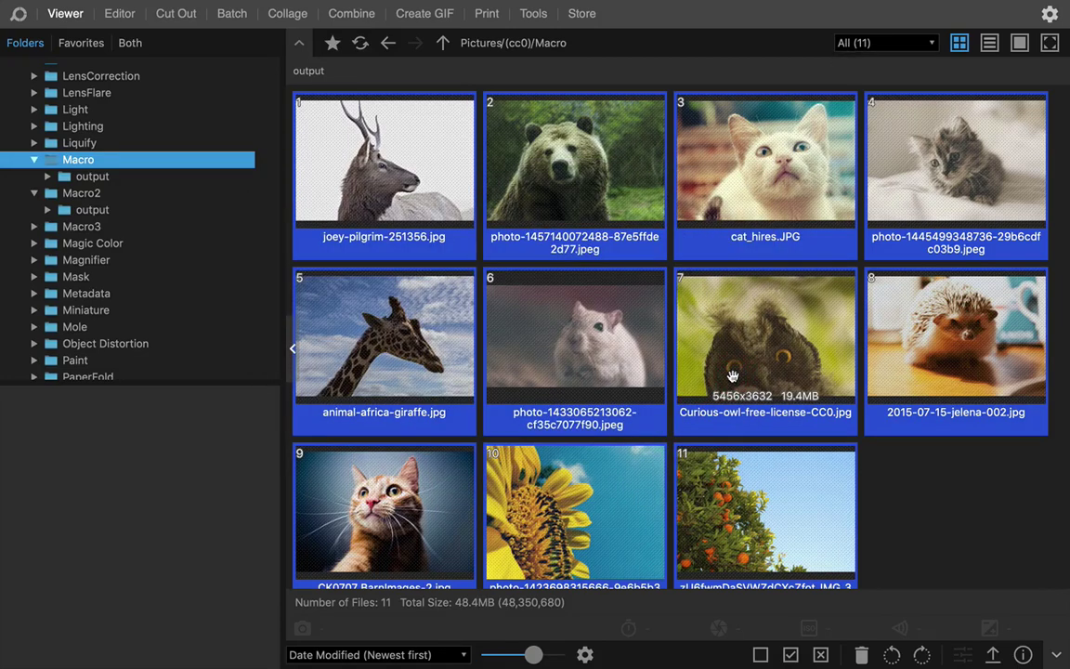
- View the processed old-photo images in the output folder full size, one after another
left_click(127, 180)
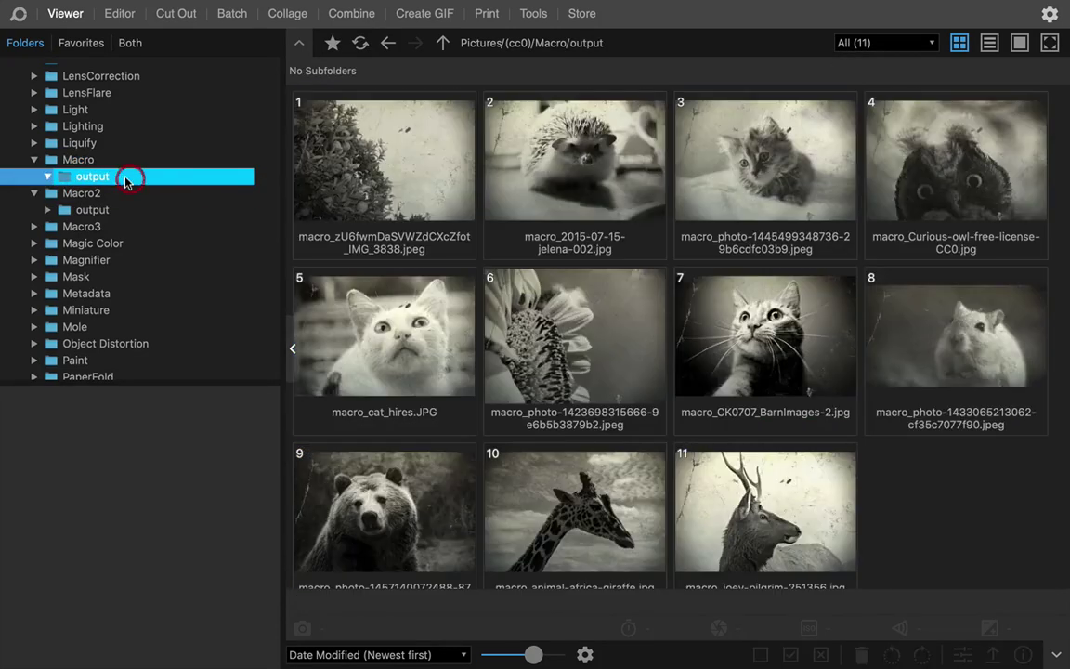
left_click(422, 164)
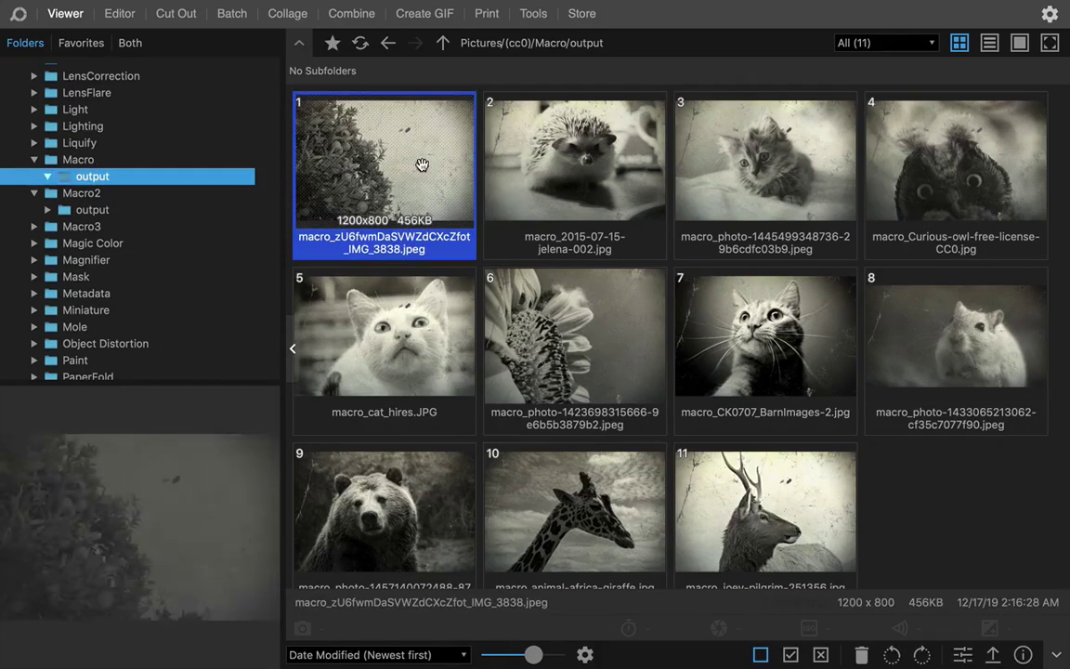
double_click(422, 164)
key("Right")
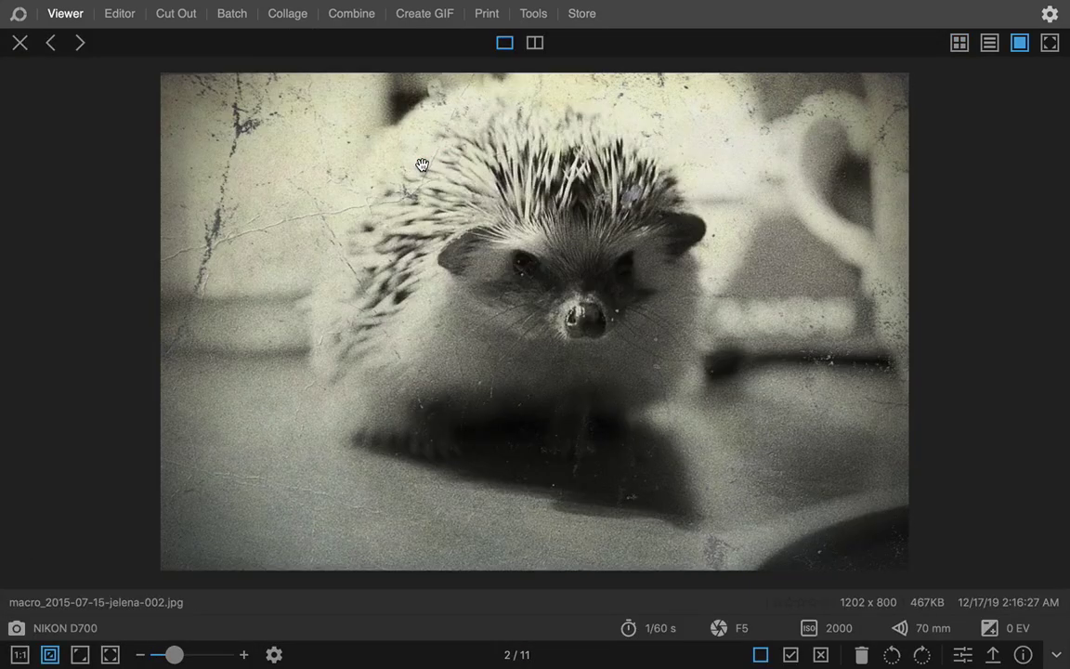
key("Right")
key("Right")
key("Right")
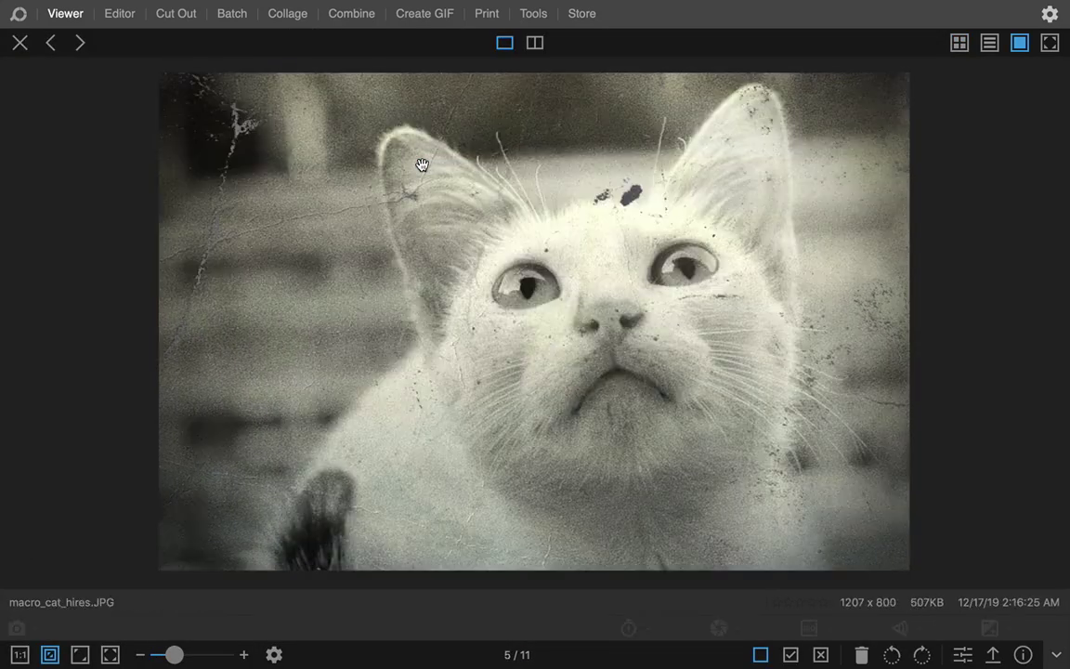
key("Right")
key("Right")
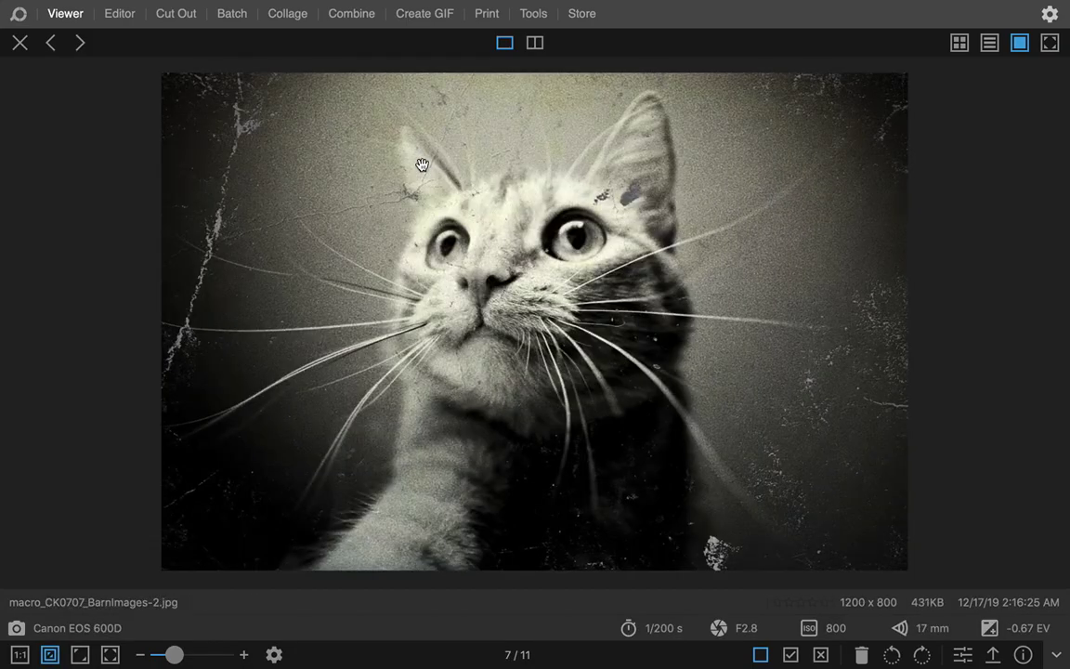
key("Right")
key("Right")
key("Right")
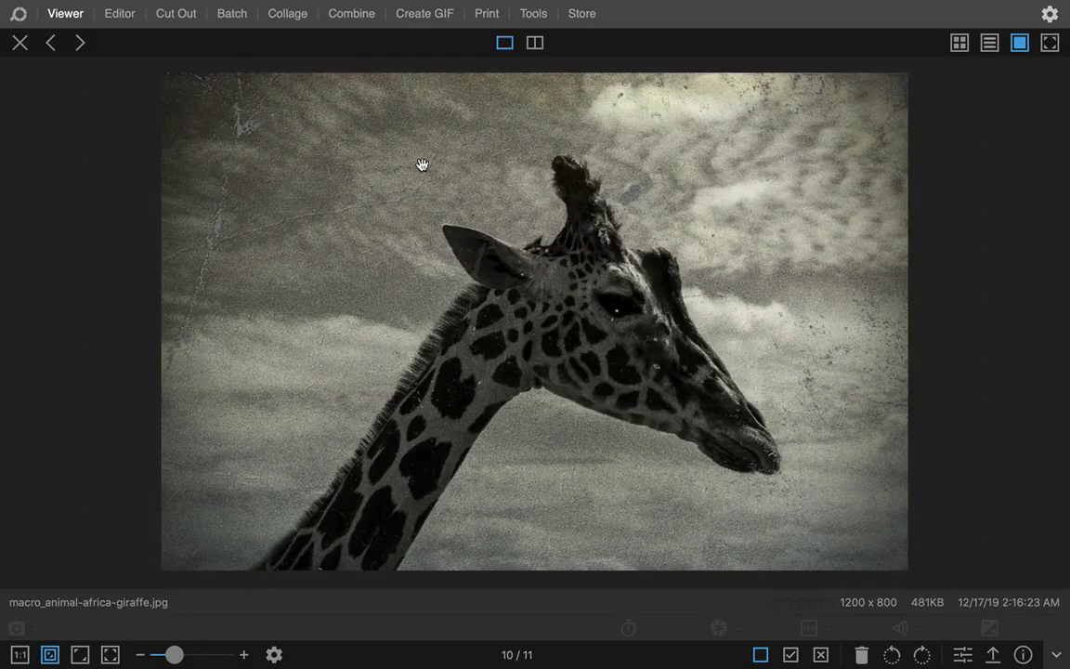
key("Right")
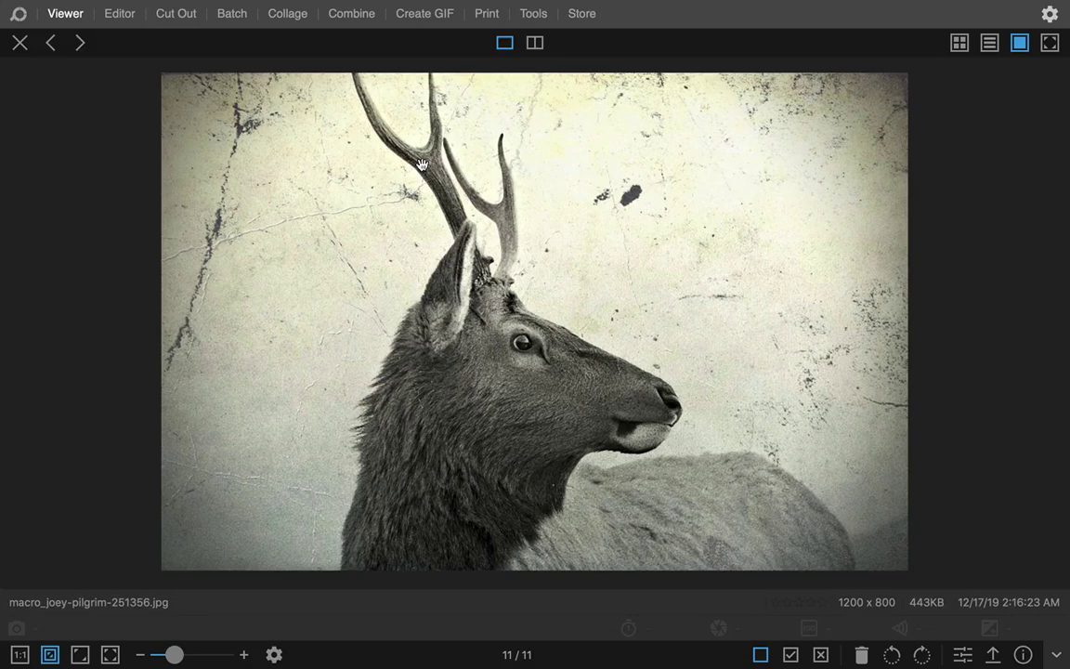
key("Escape")
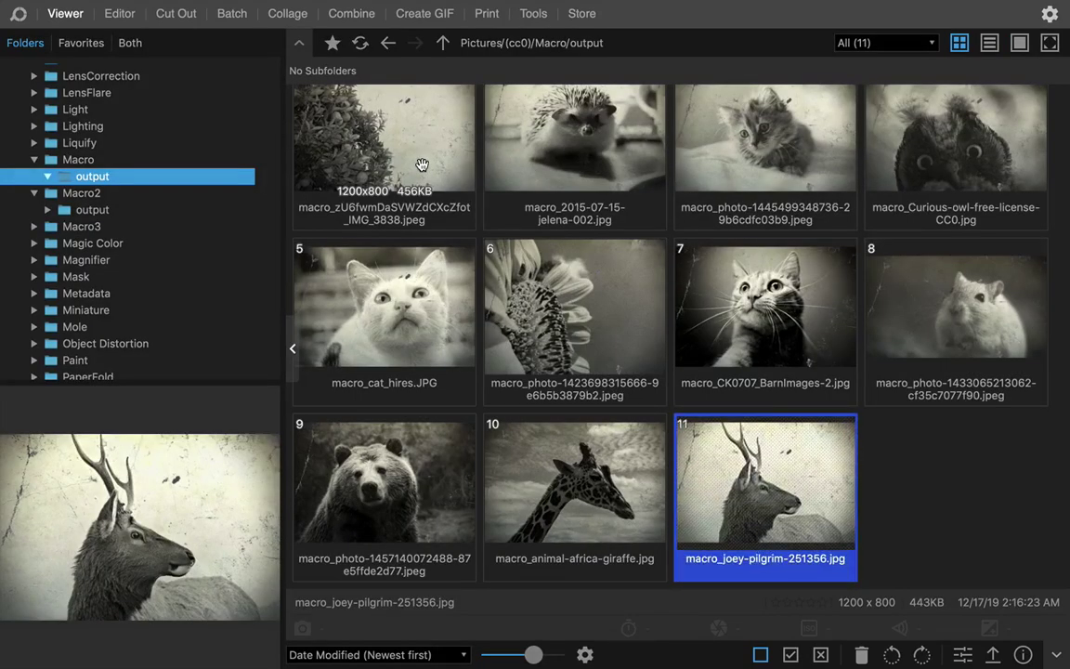